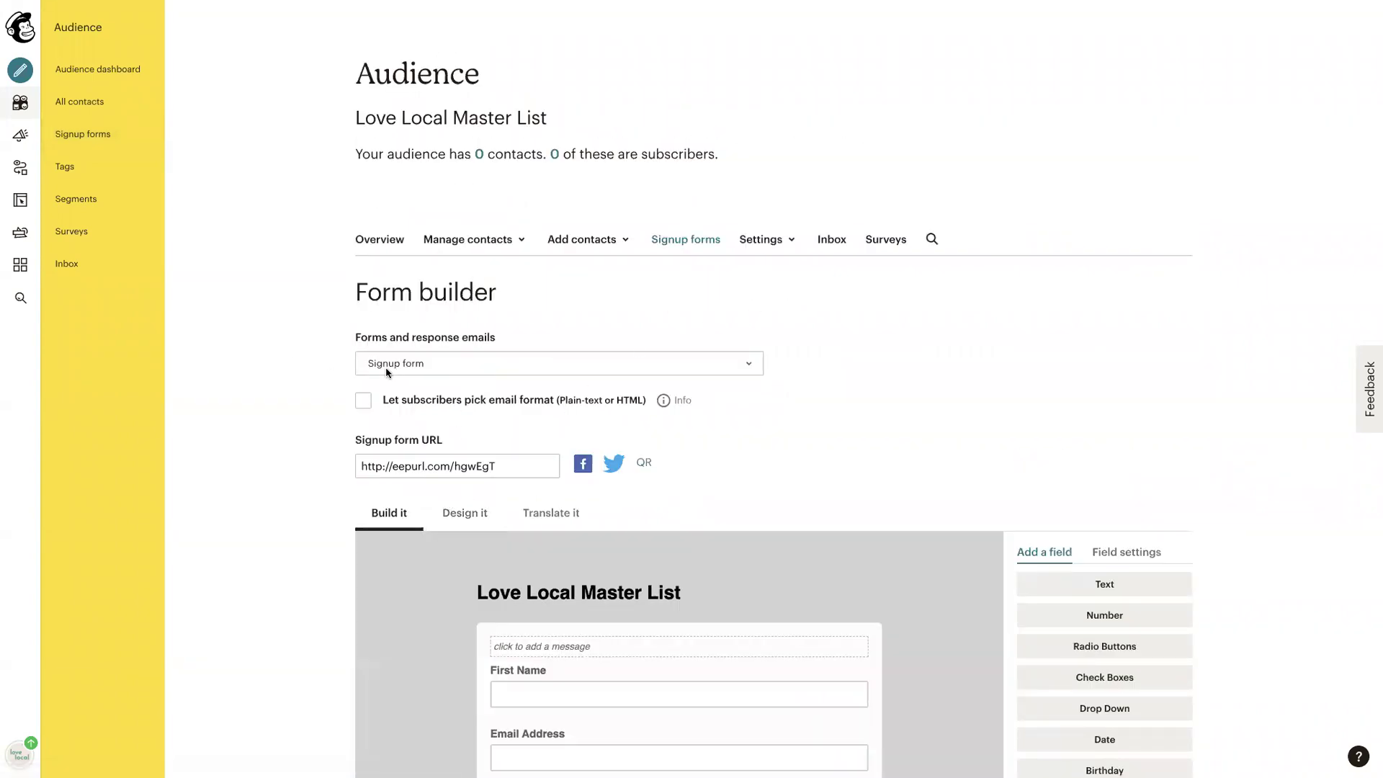
pyautogui.scroll(-3, 345, 386)
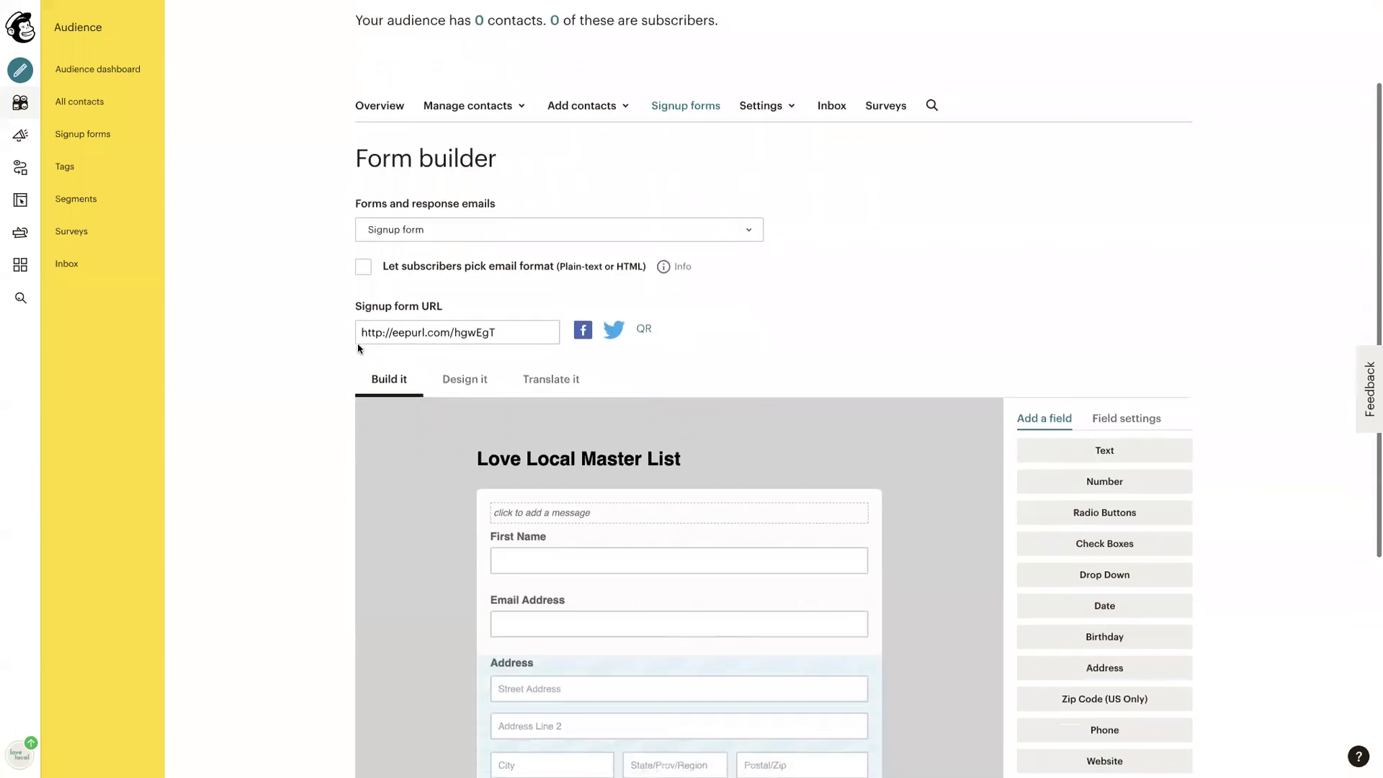
pyautogui.click(490, 331)
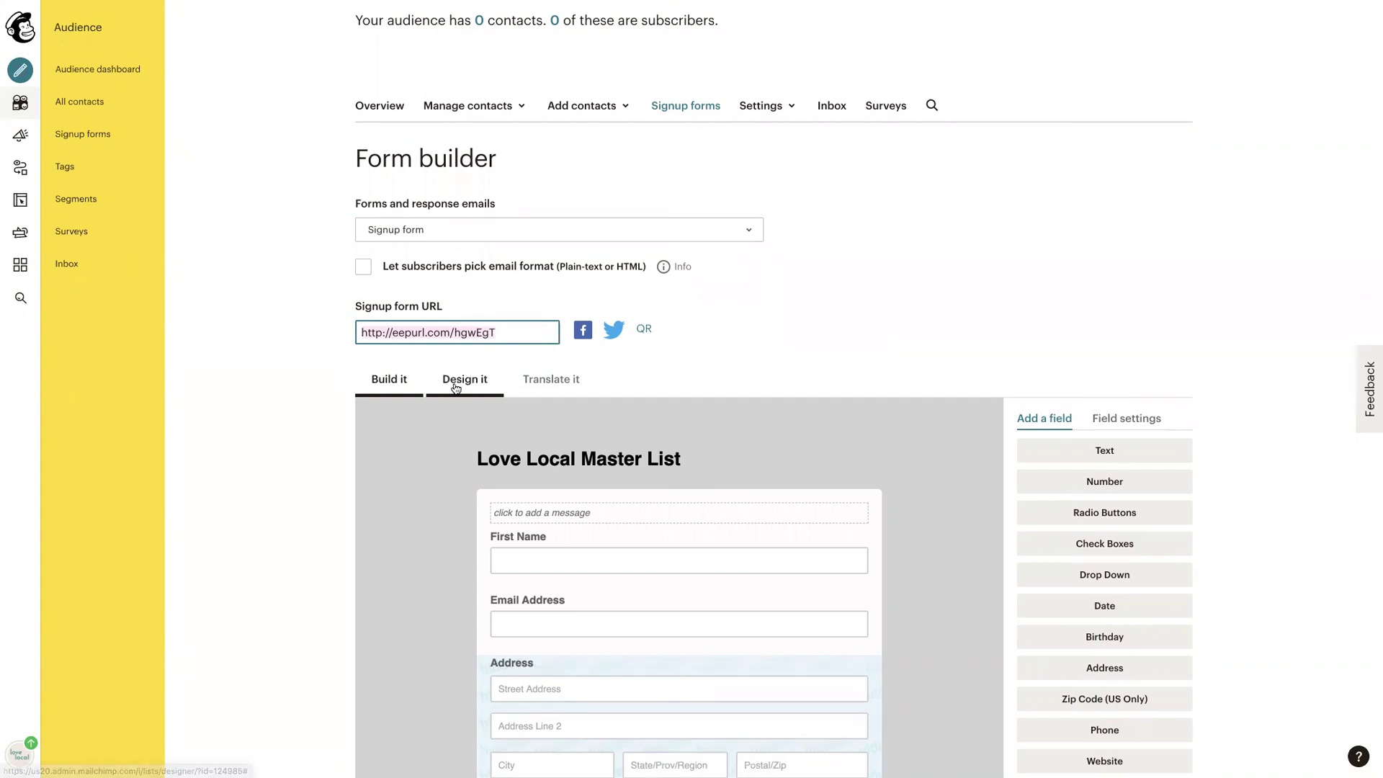
pyautogui.scroll(-1, 429, 469)
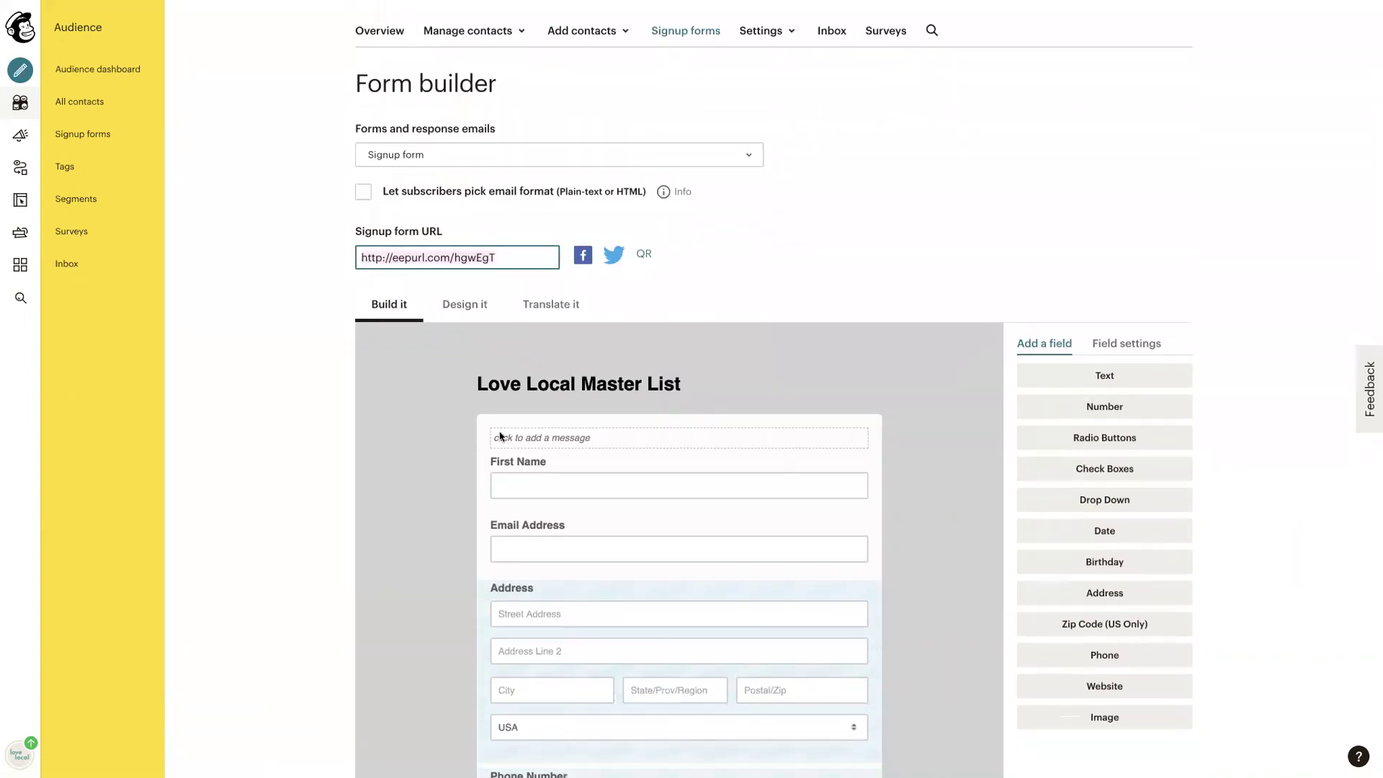
pyautogui.scroll(-1, 773, 512)
pyautogui.scroll(-1, 773, 512)
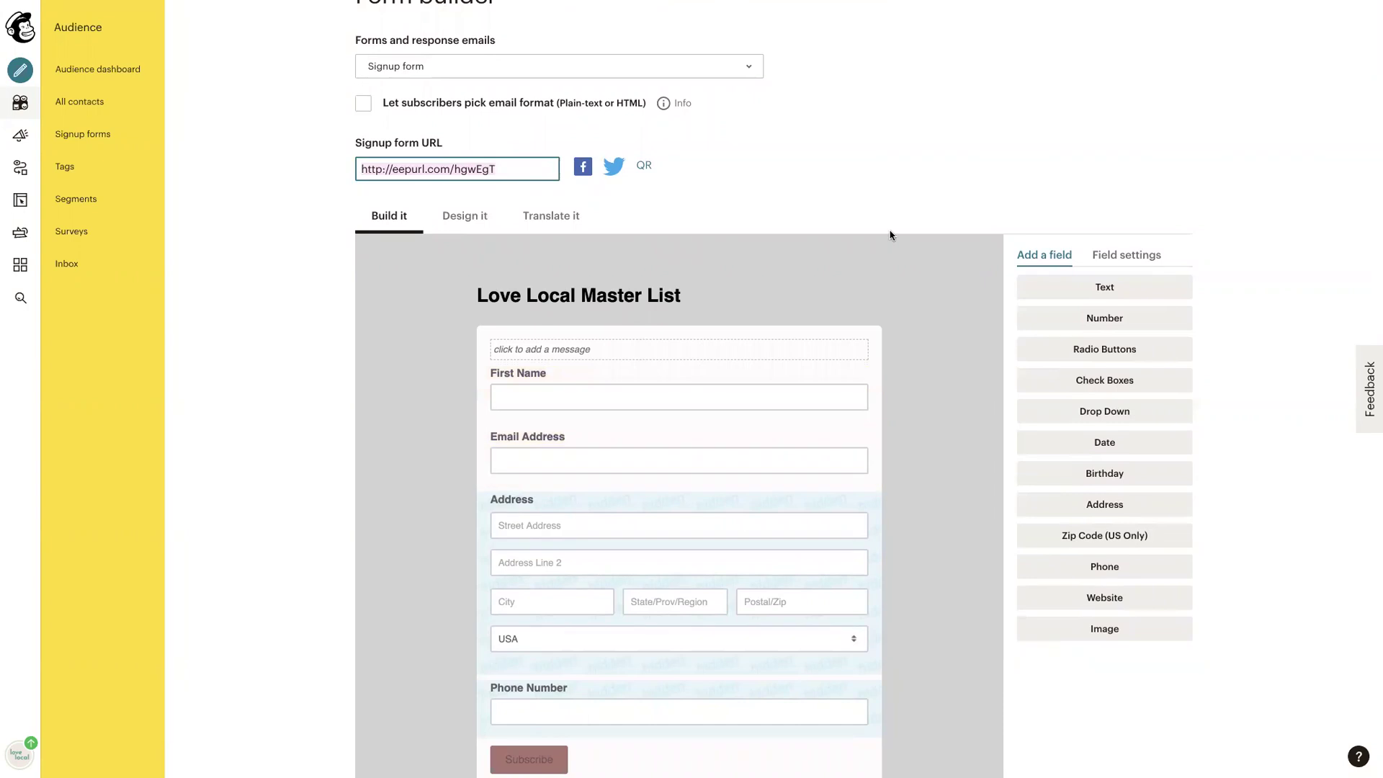
pyautogui.click(1105, 318)
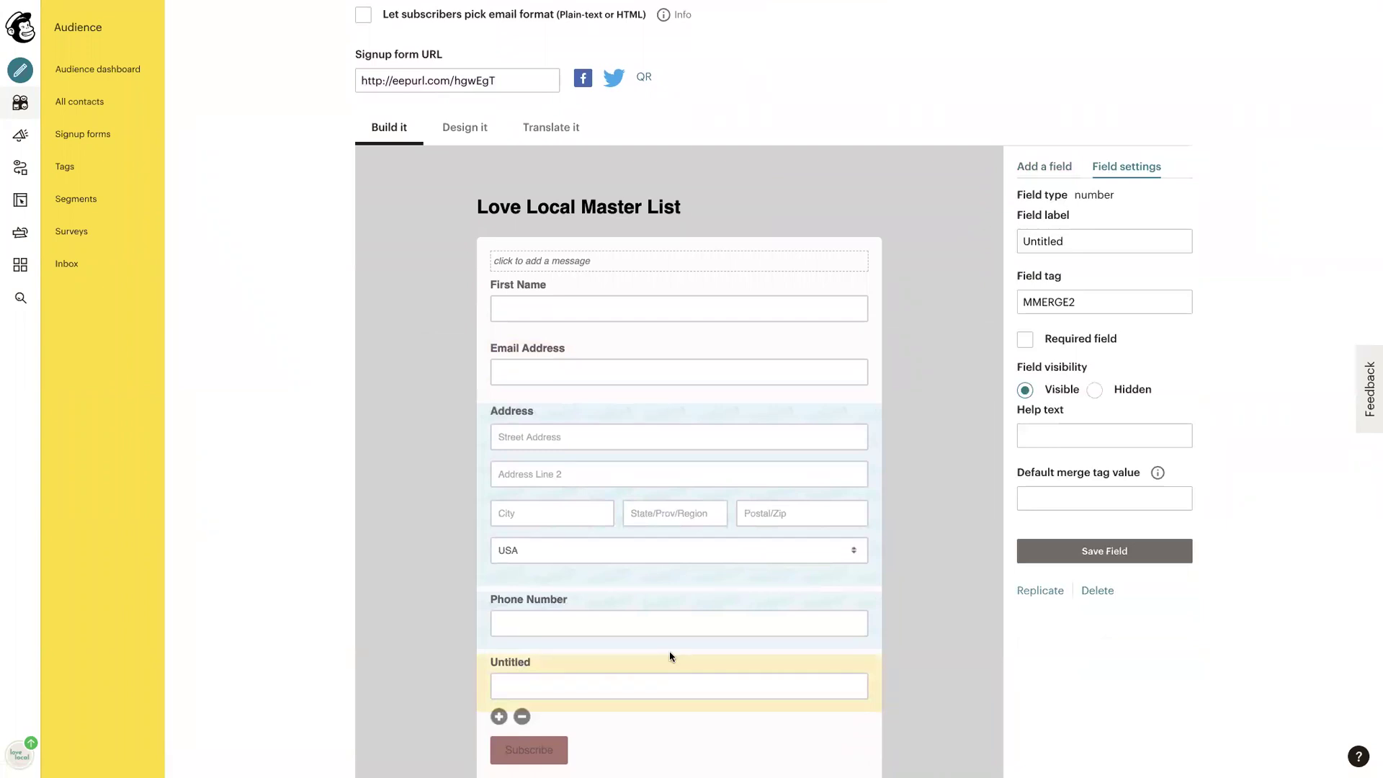
pyautogui.click(520, 717)
pyautogui.click(689, 403)
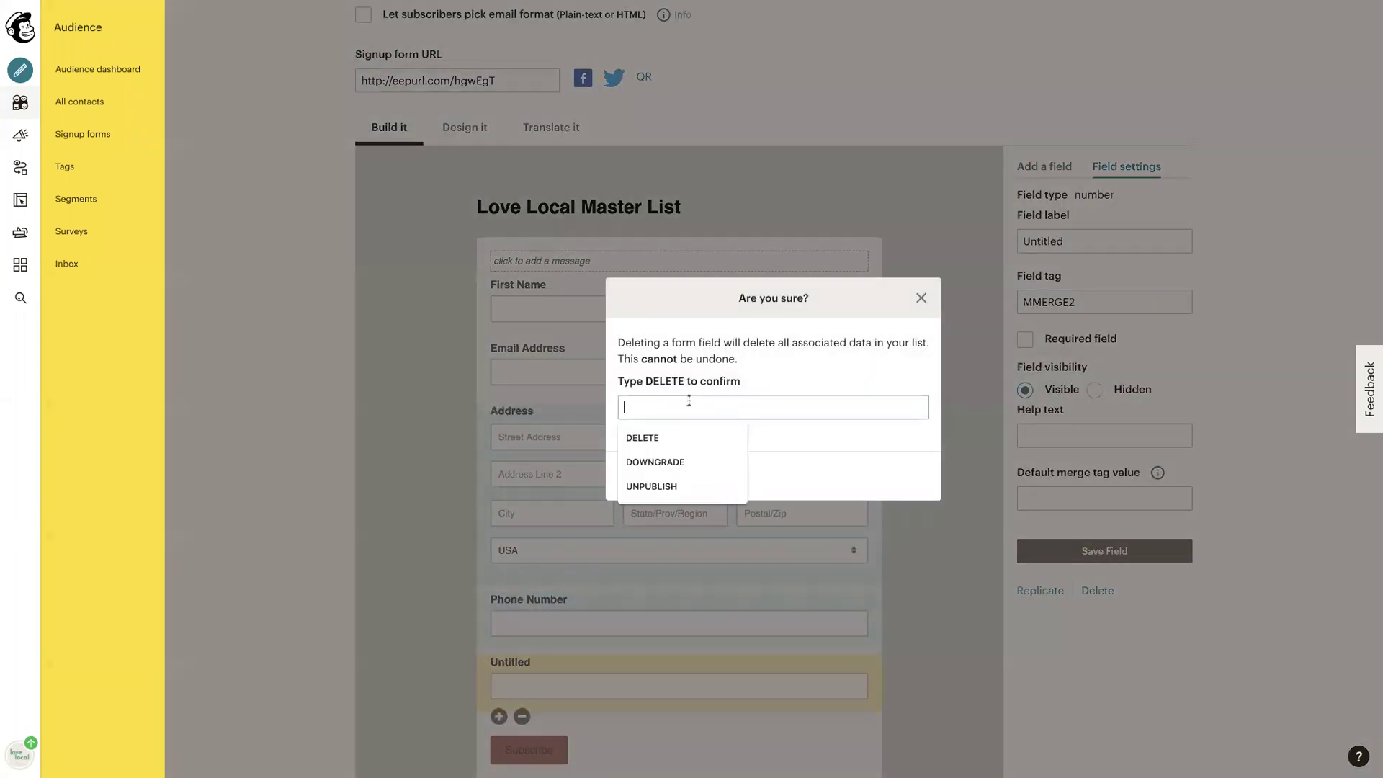
pyautogui.click(687, 435)
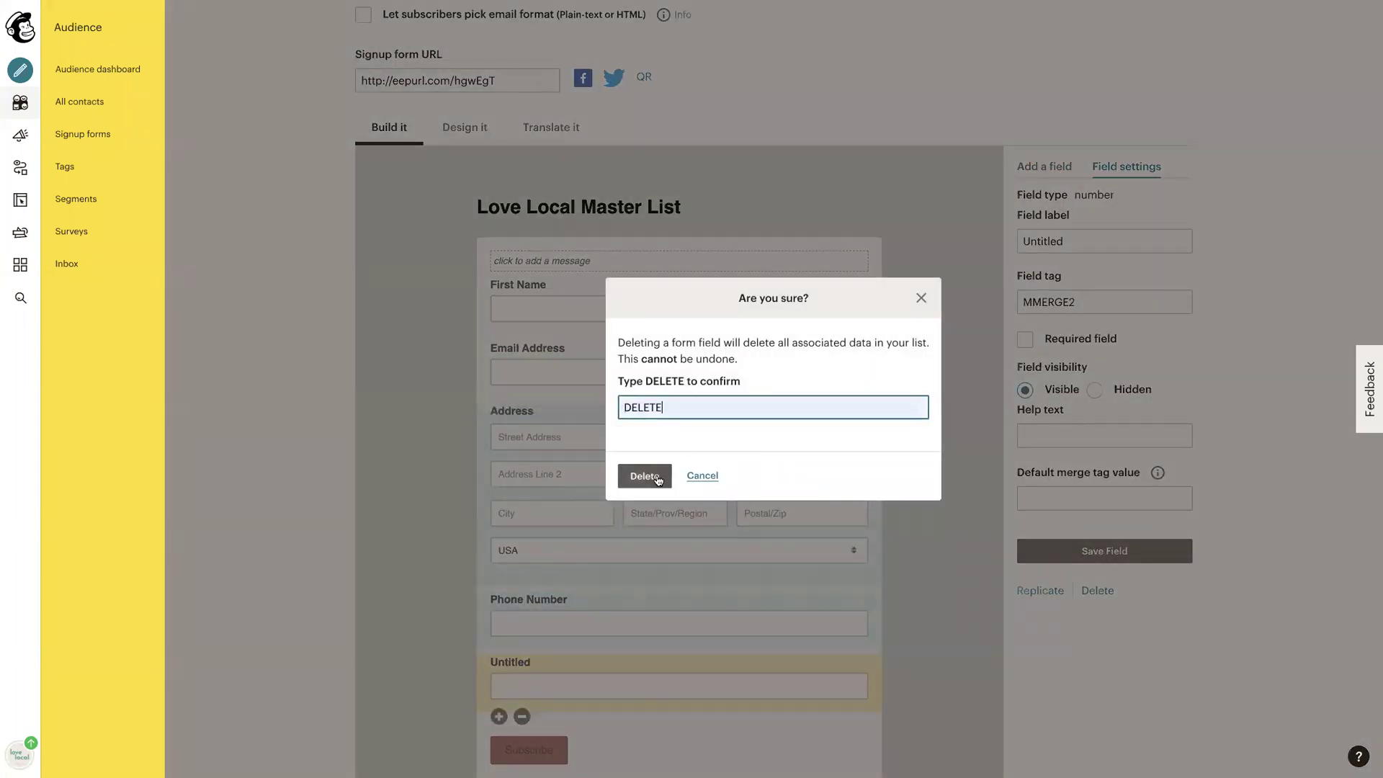
pyautogui.click(656, 476)
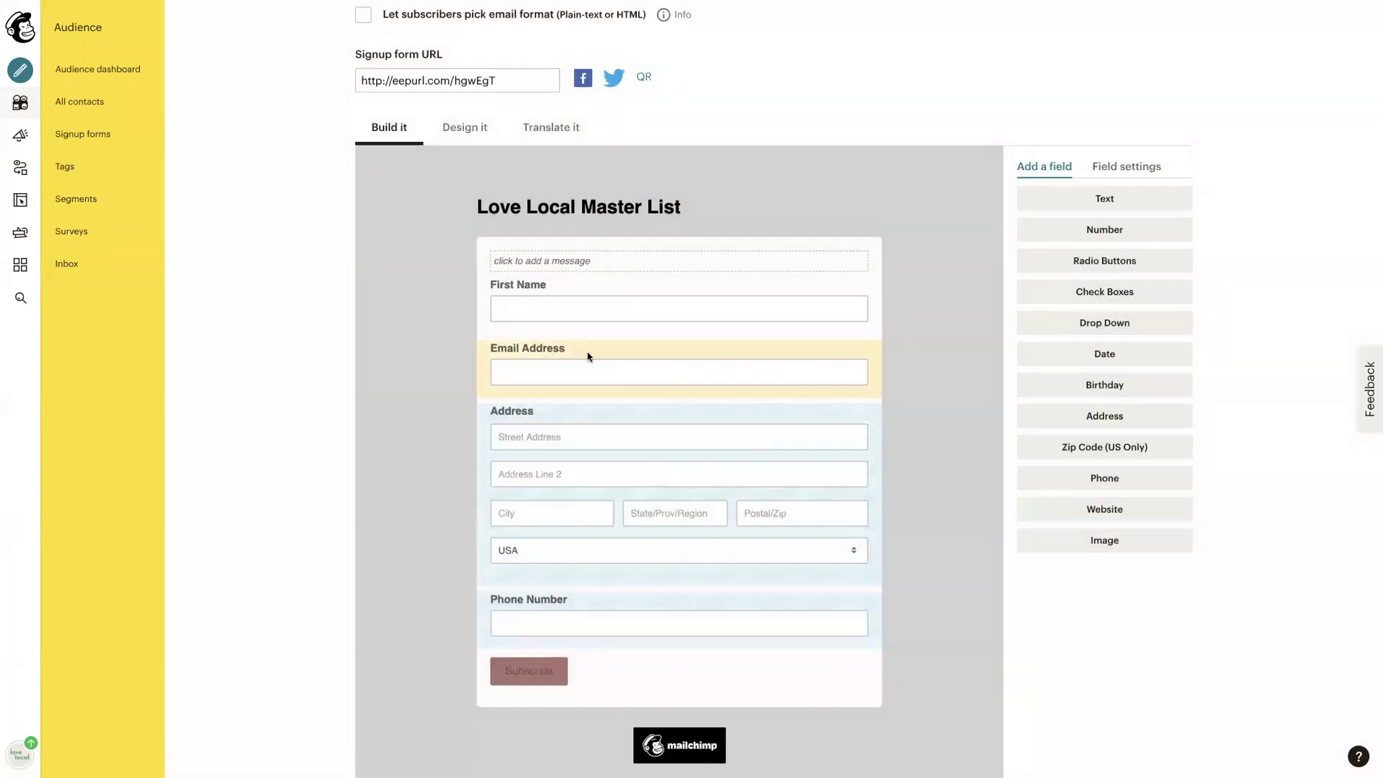
# Step: Enter the intro message 'Join this email list to get 10% off your first purchase.' and save it
pyautogui.click(571, 263)
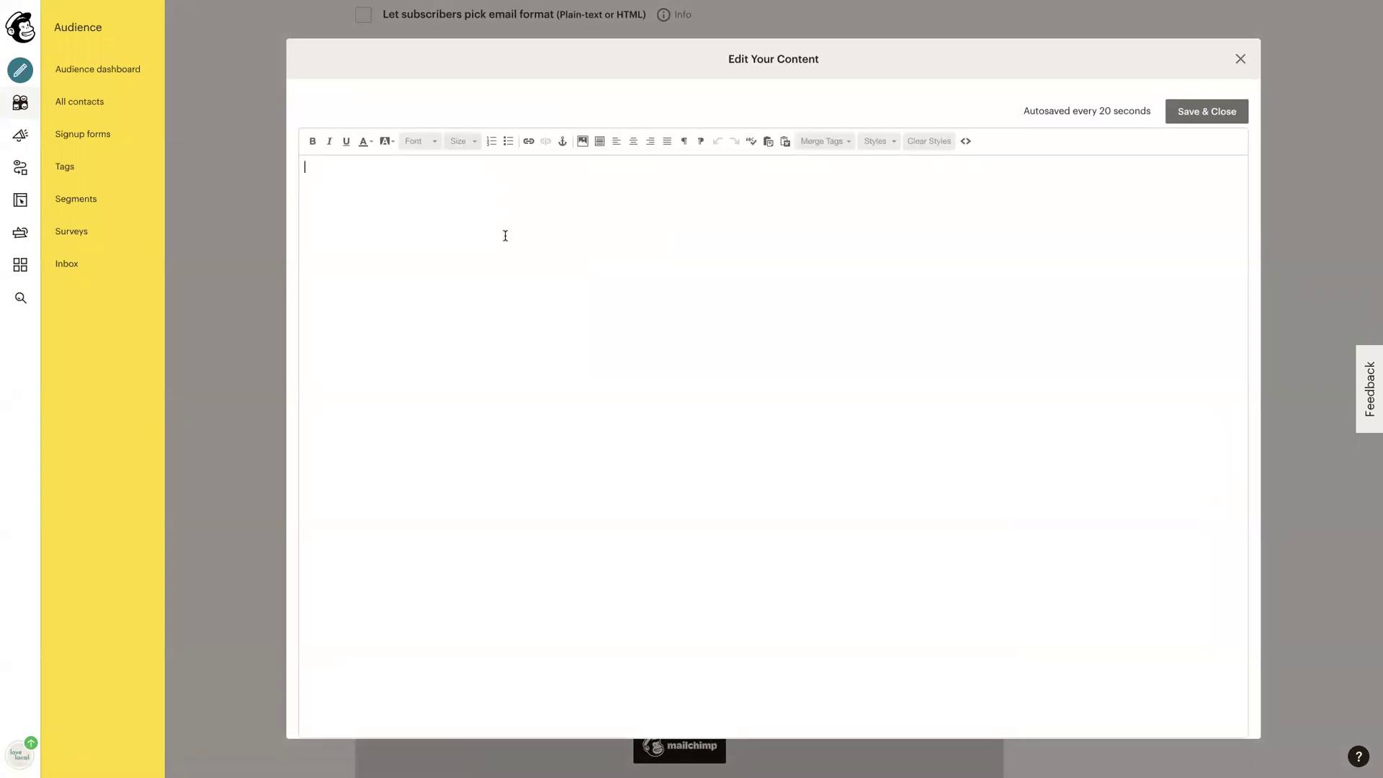
pyautogui.write('Join this email list to get 10% off your f')
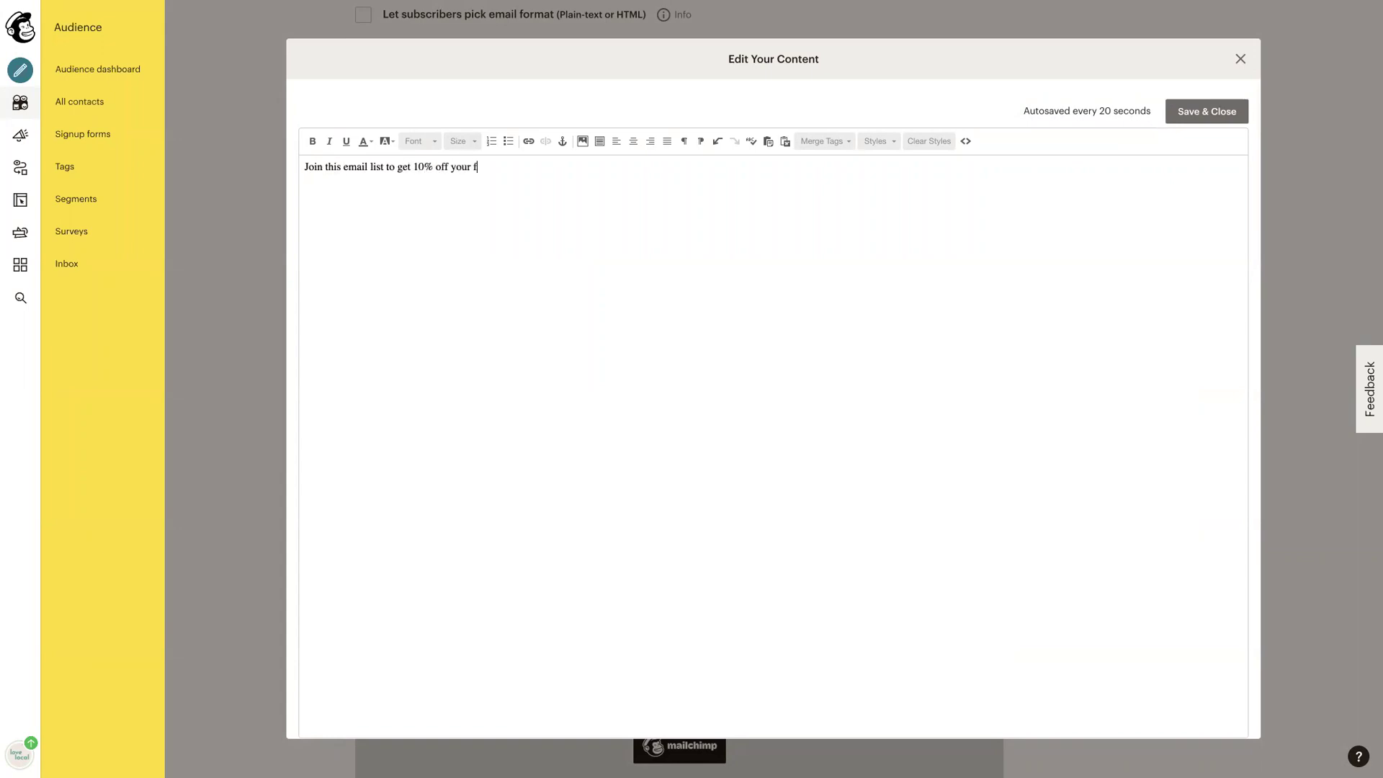
pyautogui.write('irst purchase.')
pyautogui.click(1194, 111)
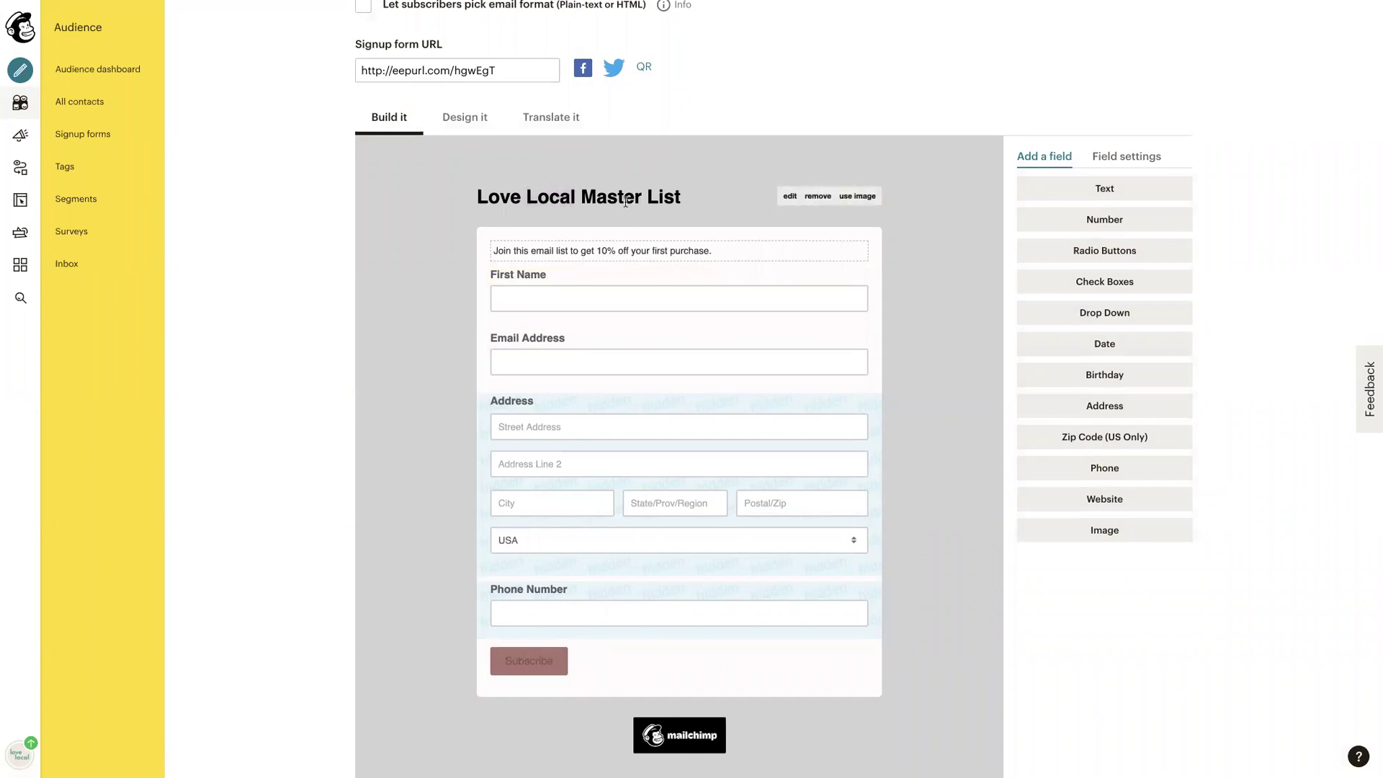
# Step: Swap the Love Local Master List title for the green-and-peach watercolor image from Content Studio
pyautogui.moveTo(682, 193); pyautogui.dragTo(477, 196)
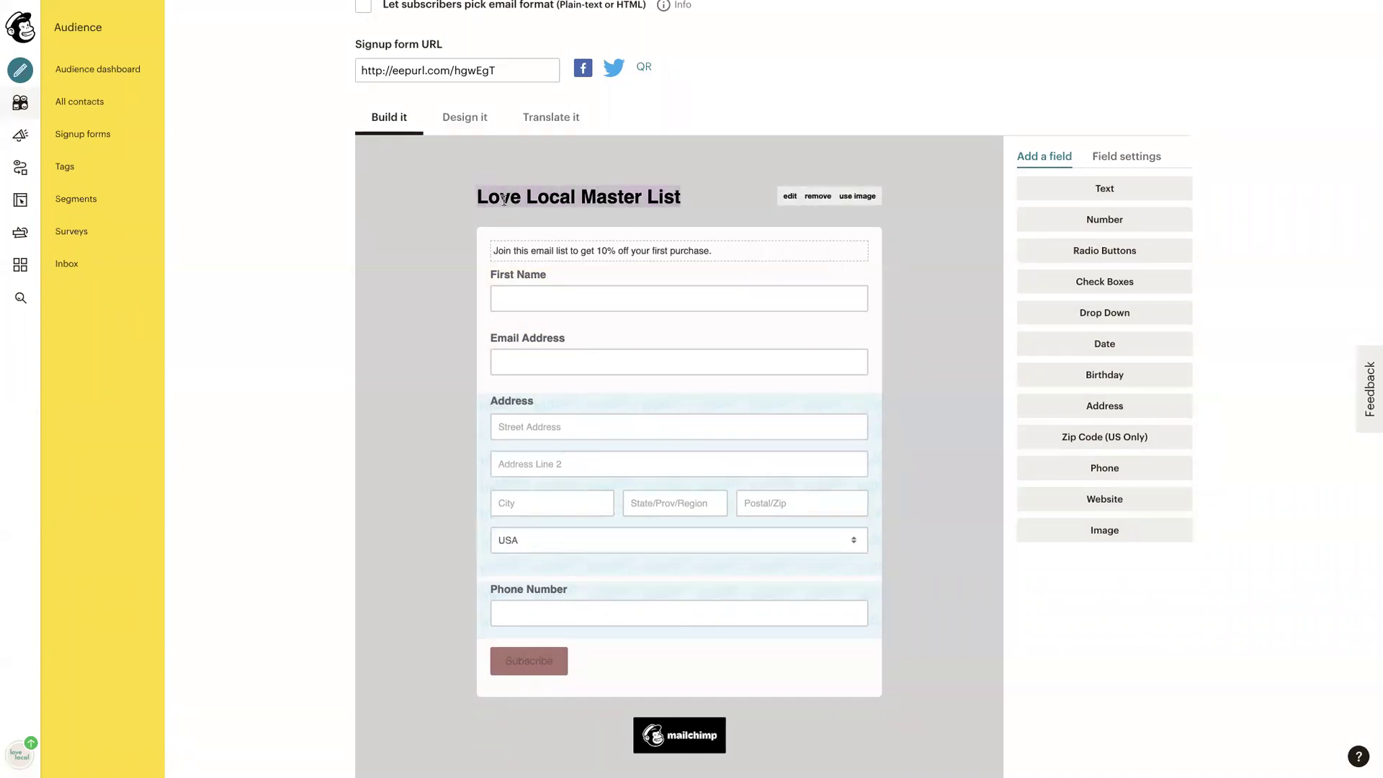
pyautogui.click(819, 197)
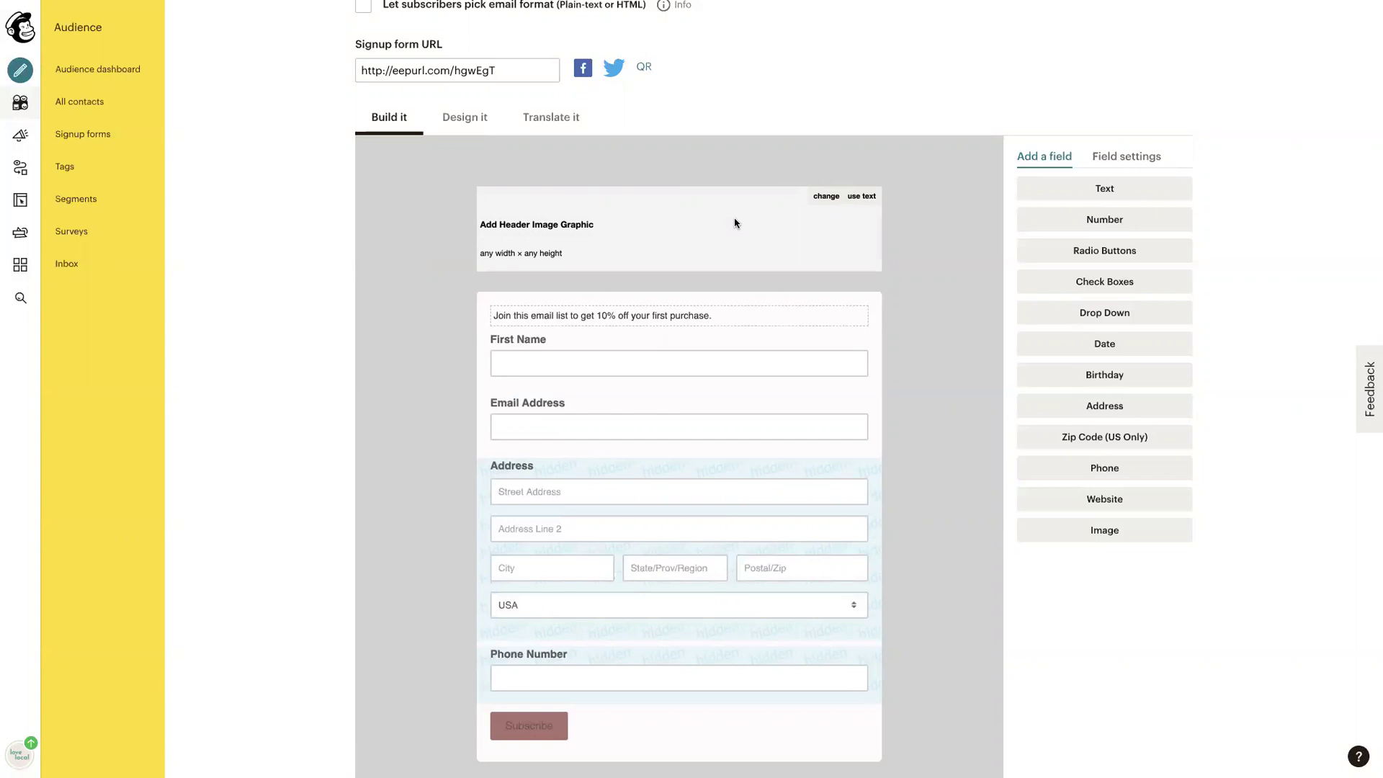
pyautogui.click(820, 199)
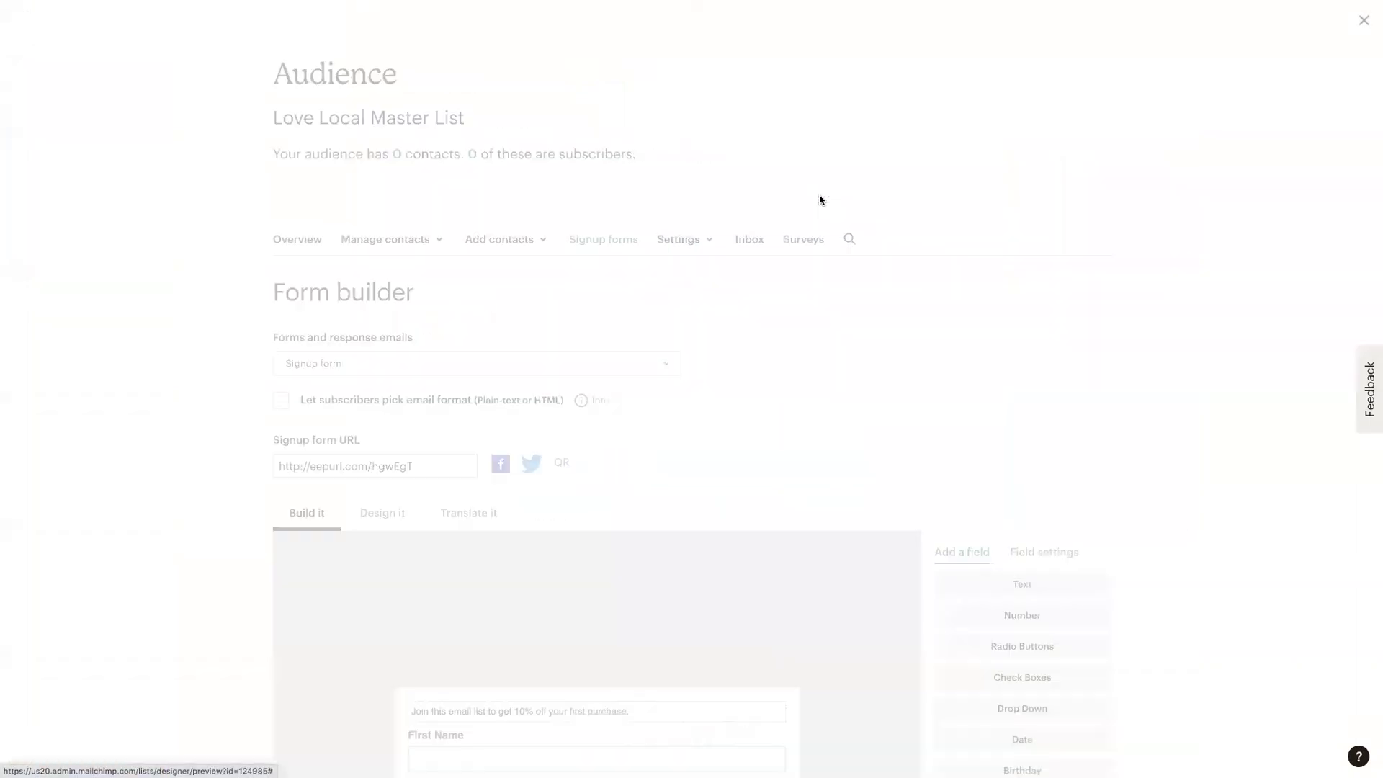
pyautogui.click(344, 229)
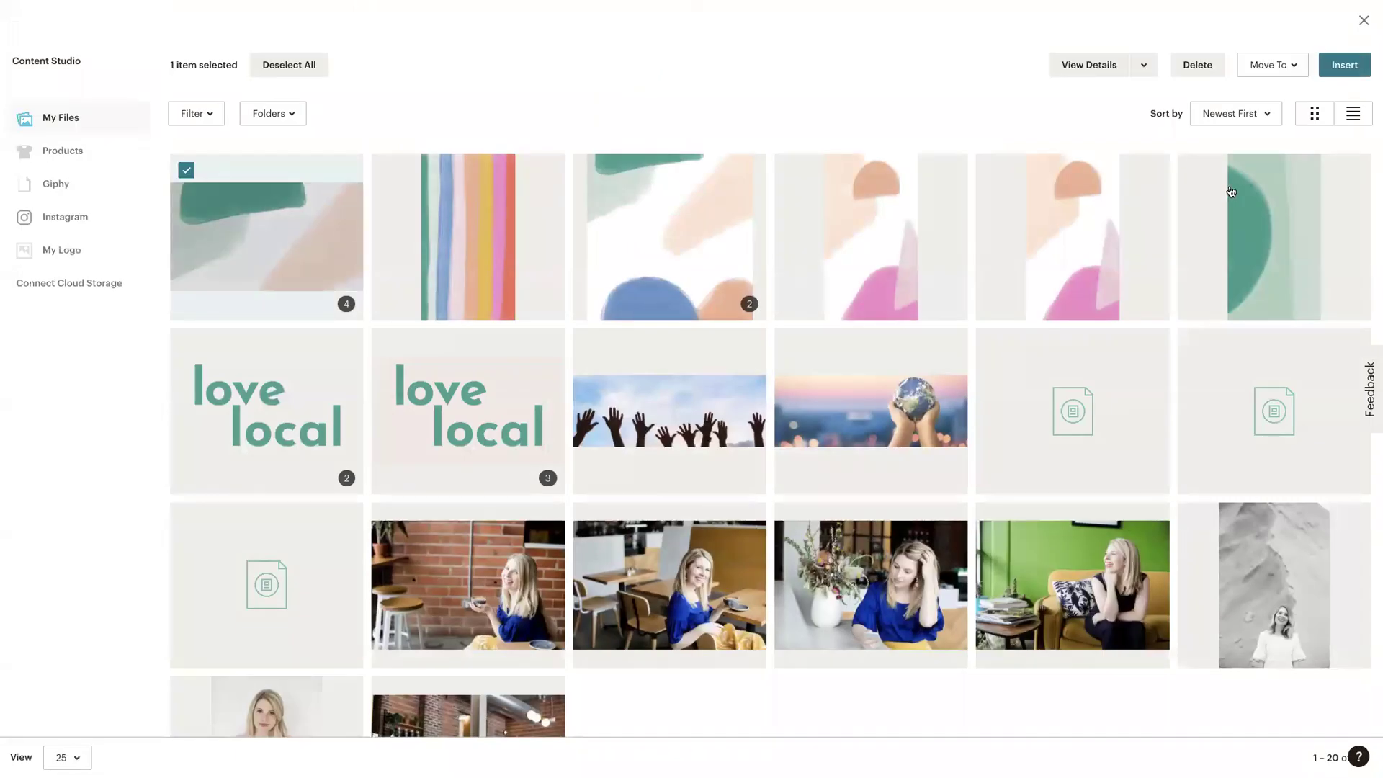
pyautogui.click(1344, 65)
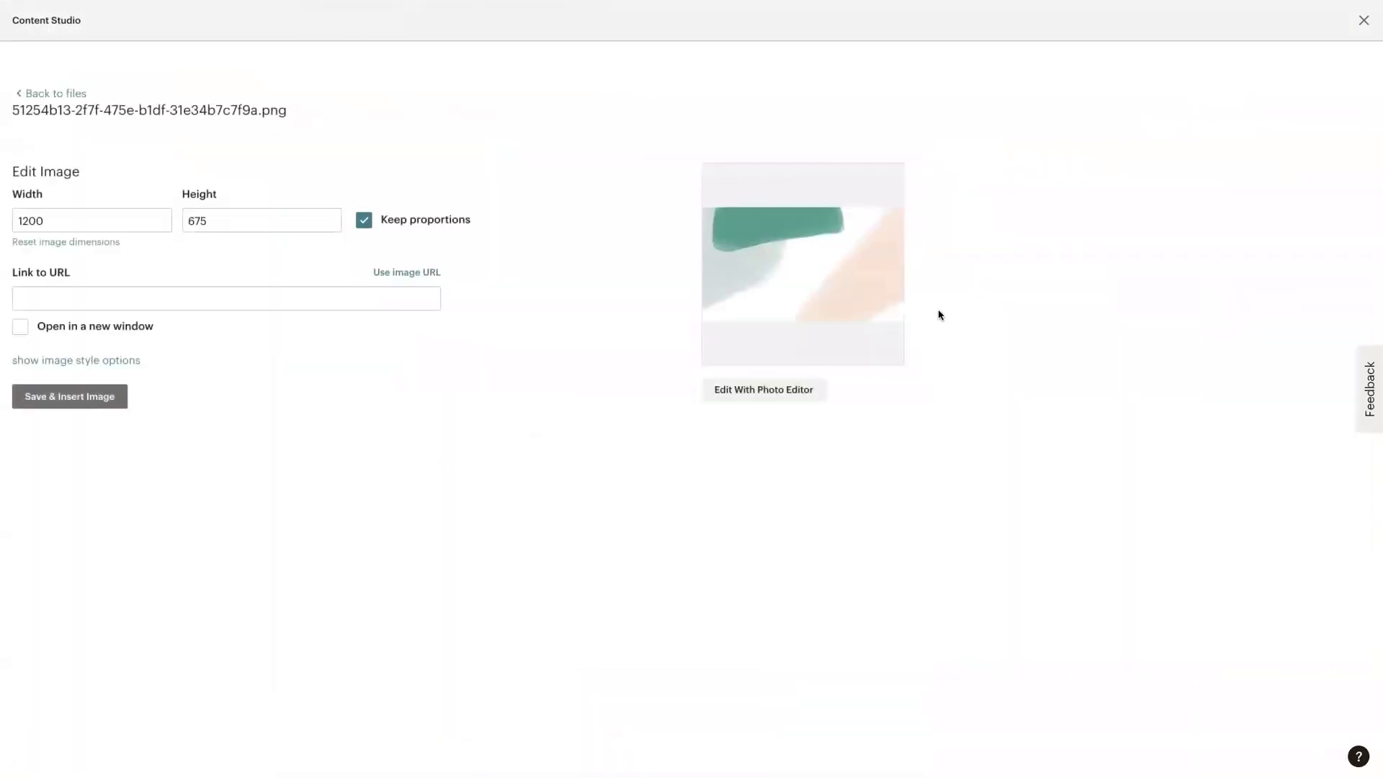
pyautogui.click(93, 397)
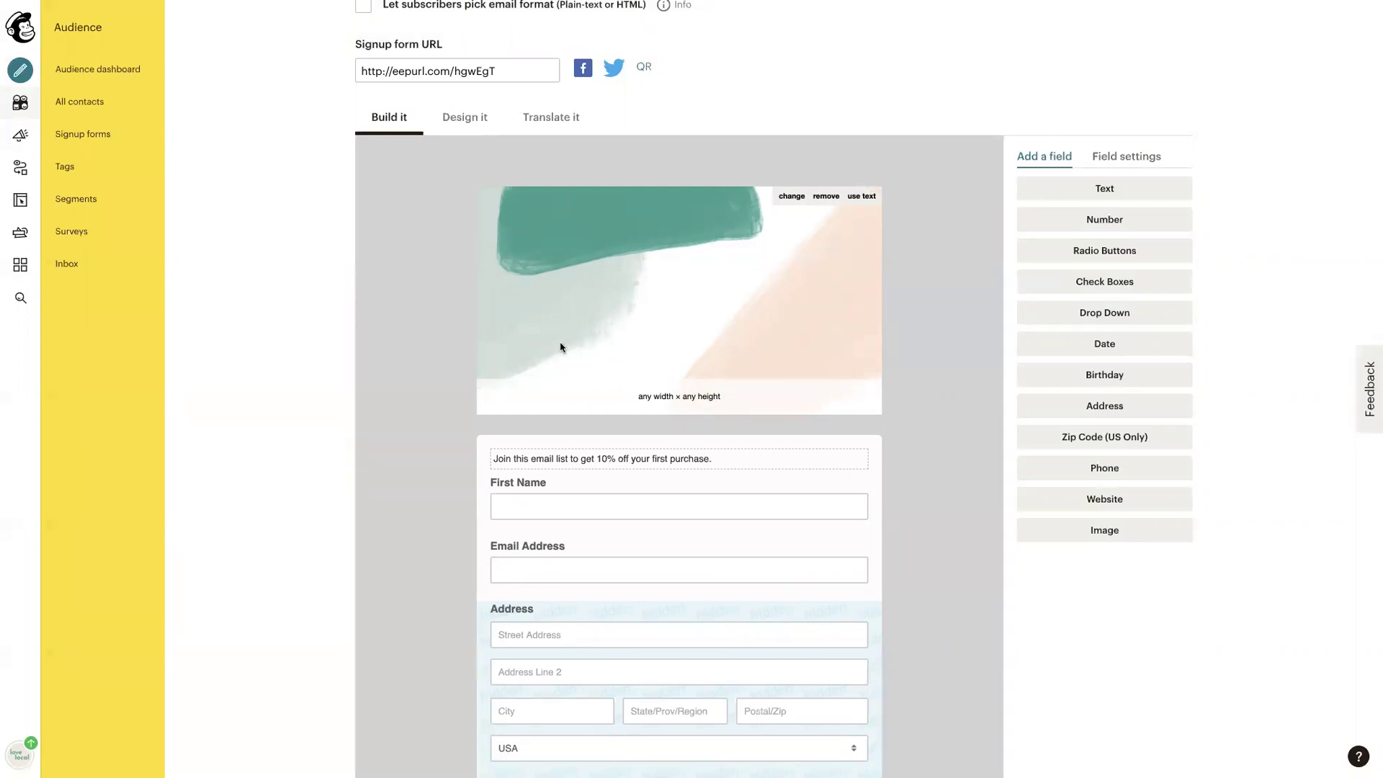
# Step: Mark the First Name field as required and save it, then select the Email Address field
pyautogui.scroll(-3, 560, 347)
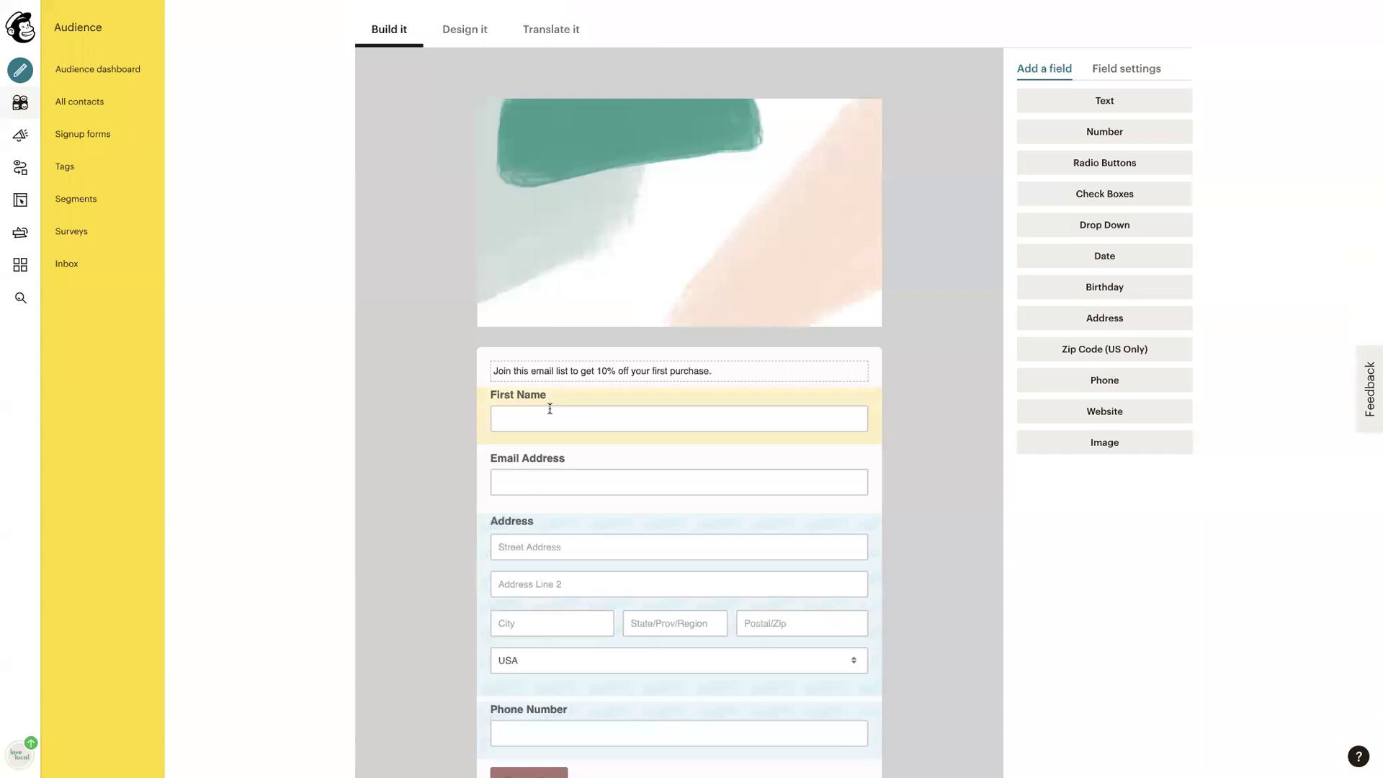
pyautogui.click(529, 368)
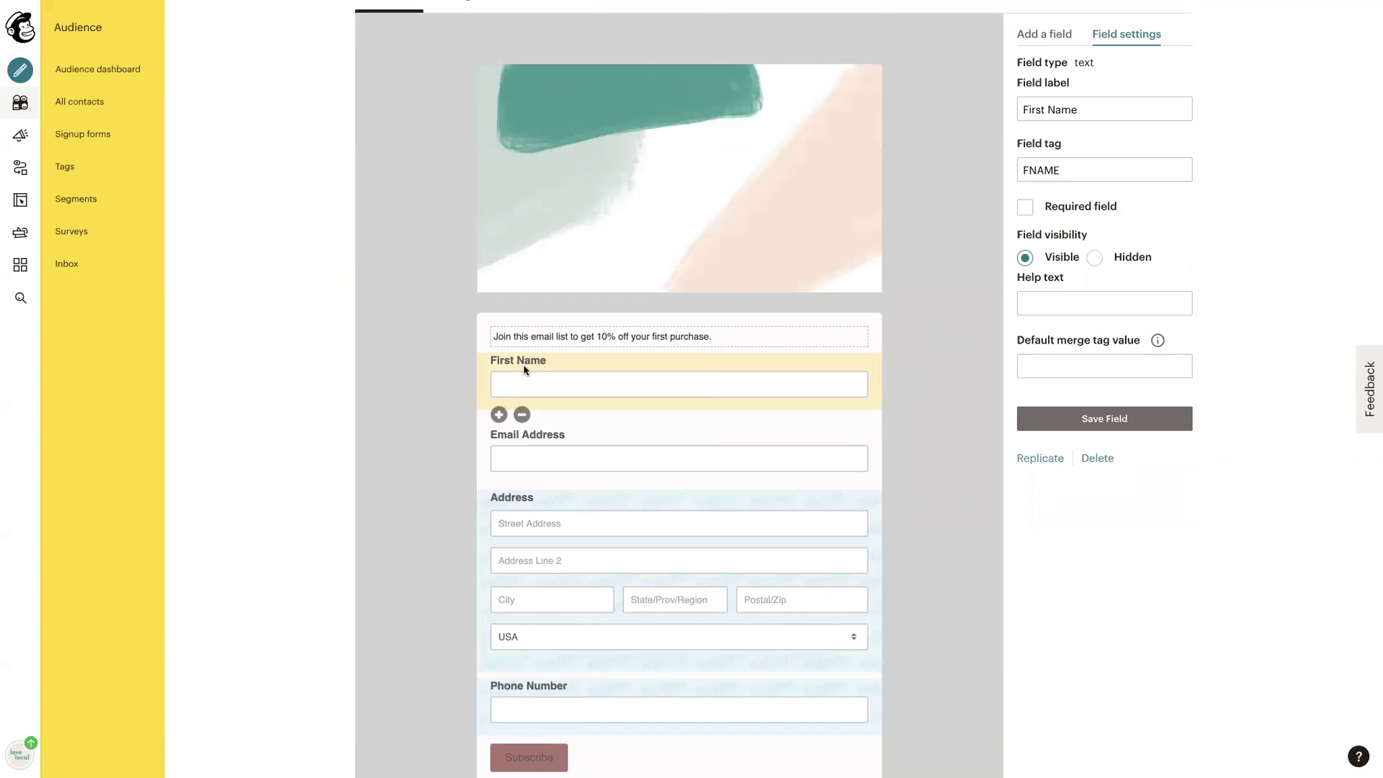
pyautogui.click(1058, 169)
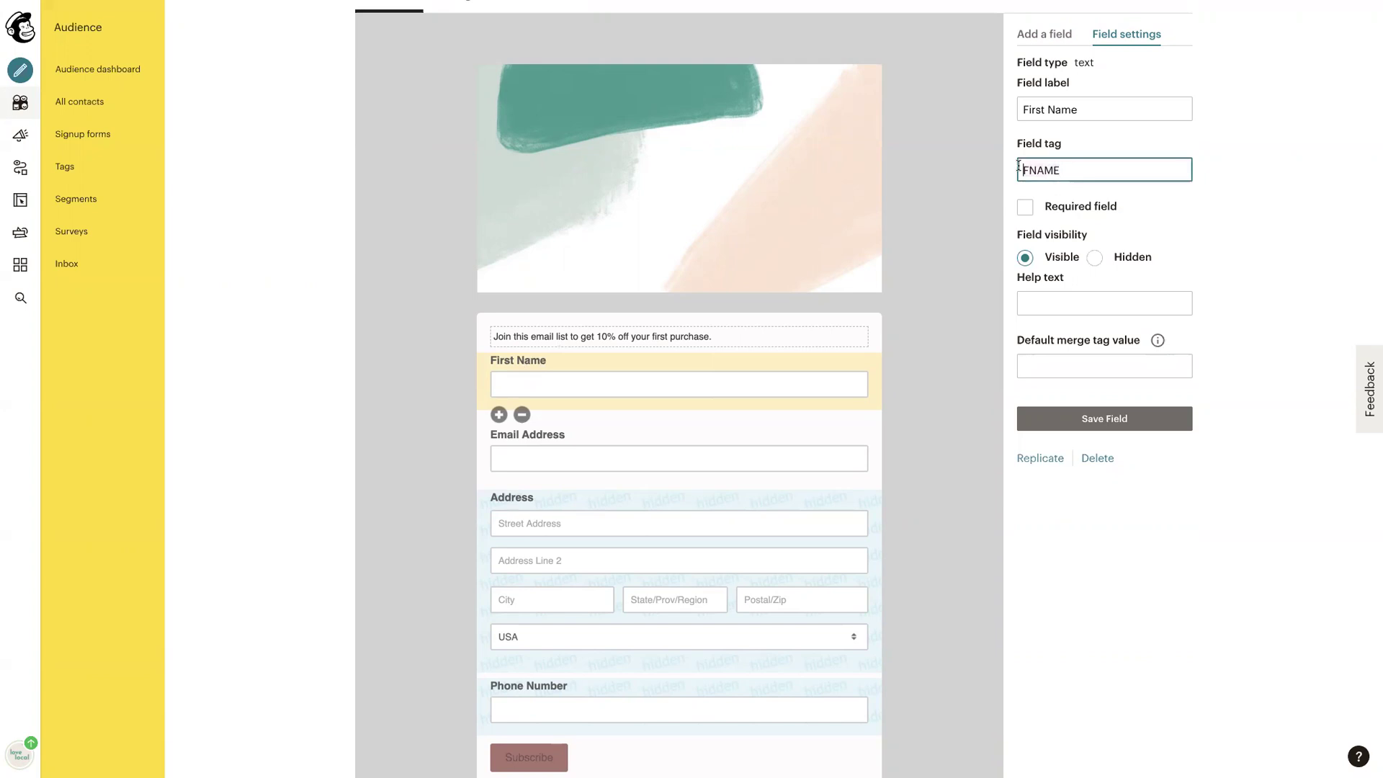
pyautogui.click(1024, 209)
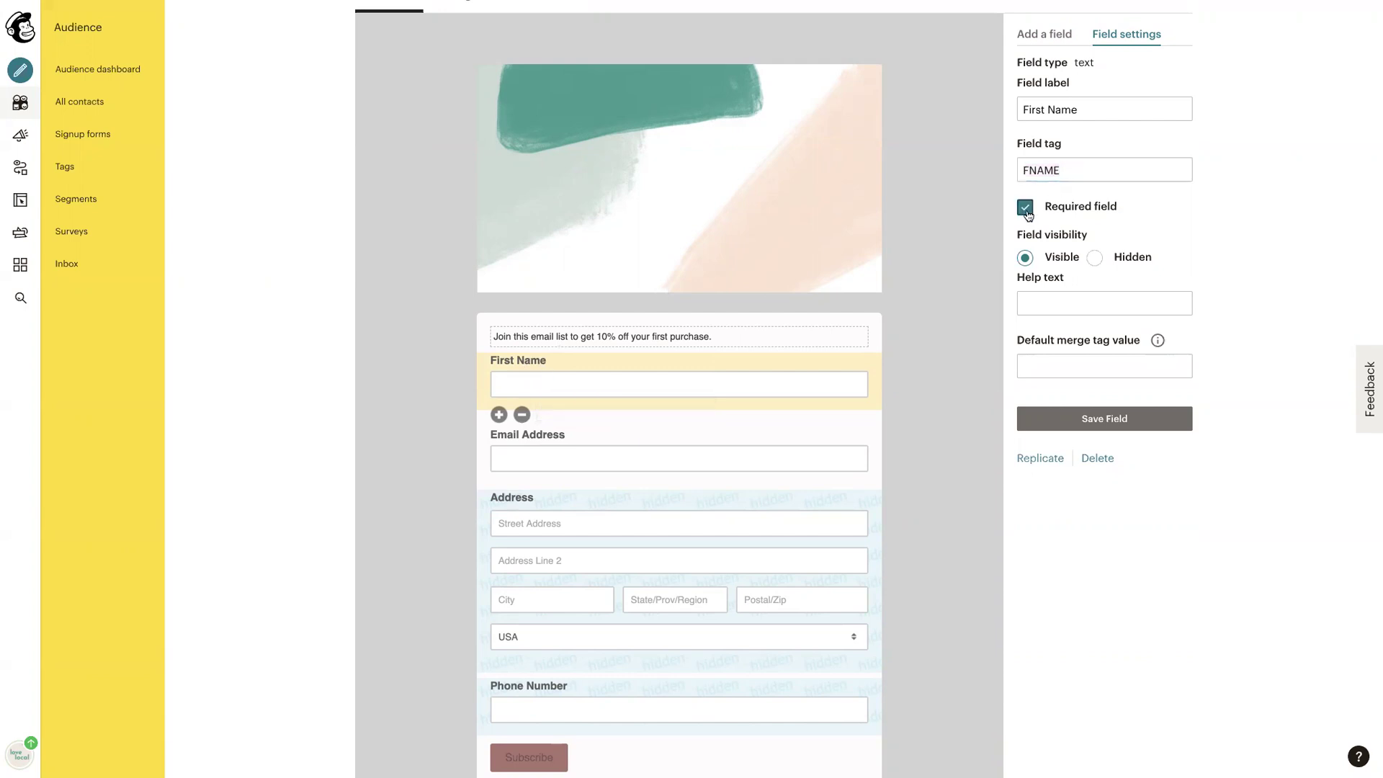
pyautogui.click(1094, 415)
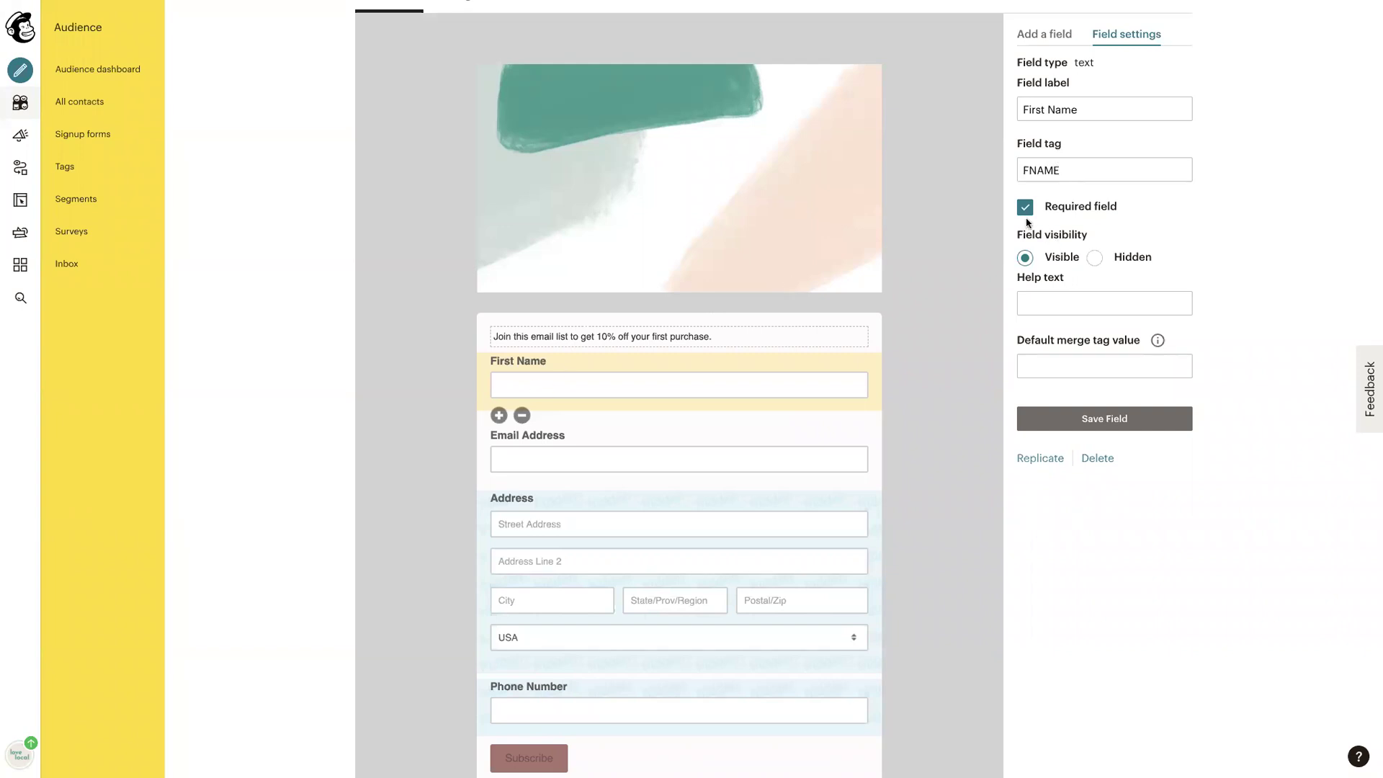
pyautogui.click(643, 466)
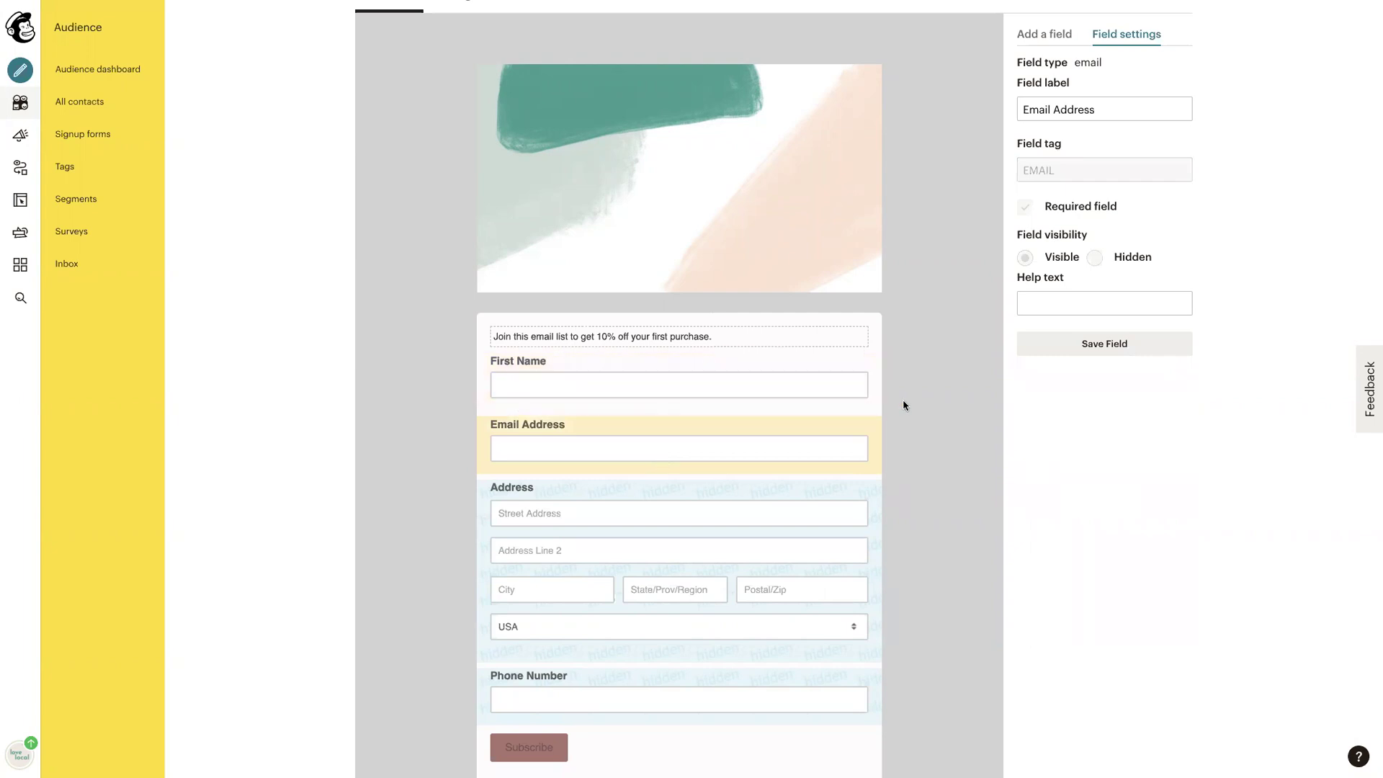
pyautogui.scroll(3, 793, 382)
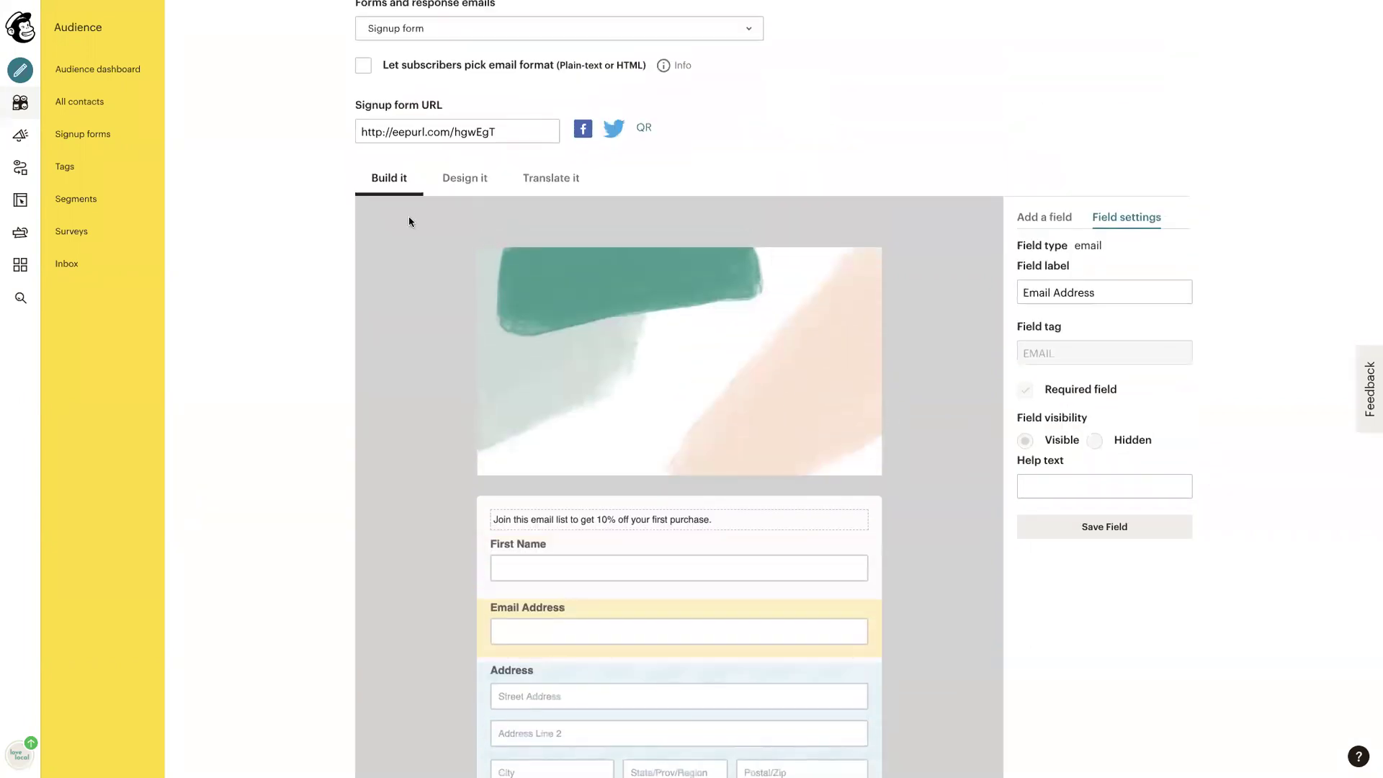
# Step: Leave the translation view through the Design it tab and bring up the form's design settings
pyautogui.click(461, 180)
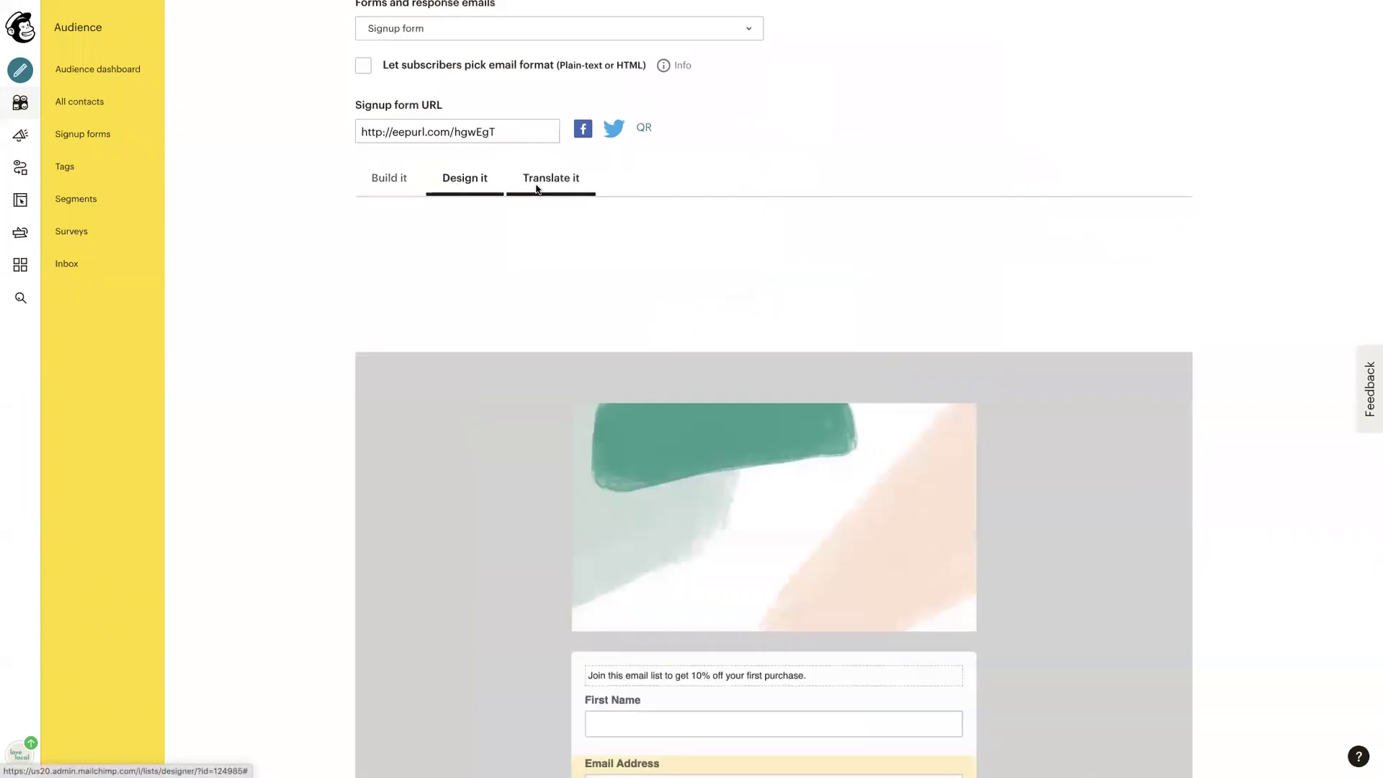
pyautogui.scroll(2, 546, 214)
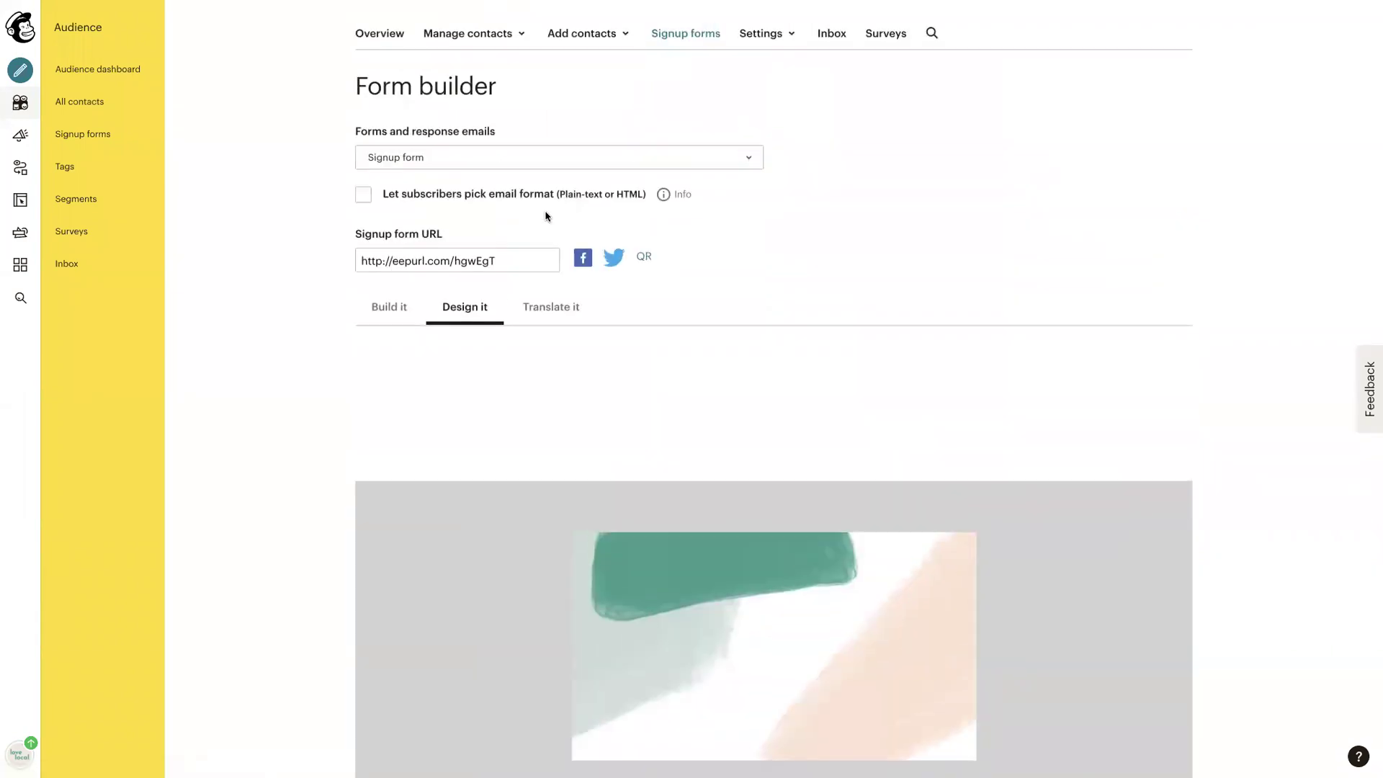
pyautogui.scroll(1, 549, 288)
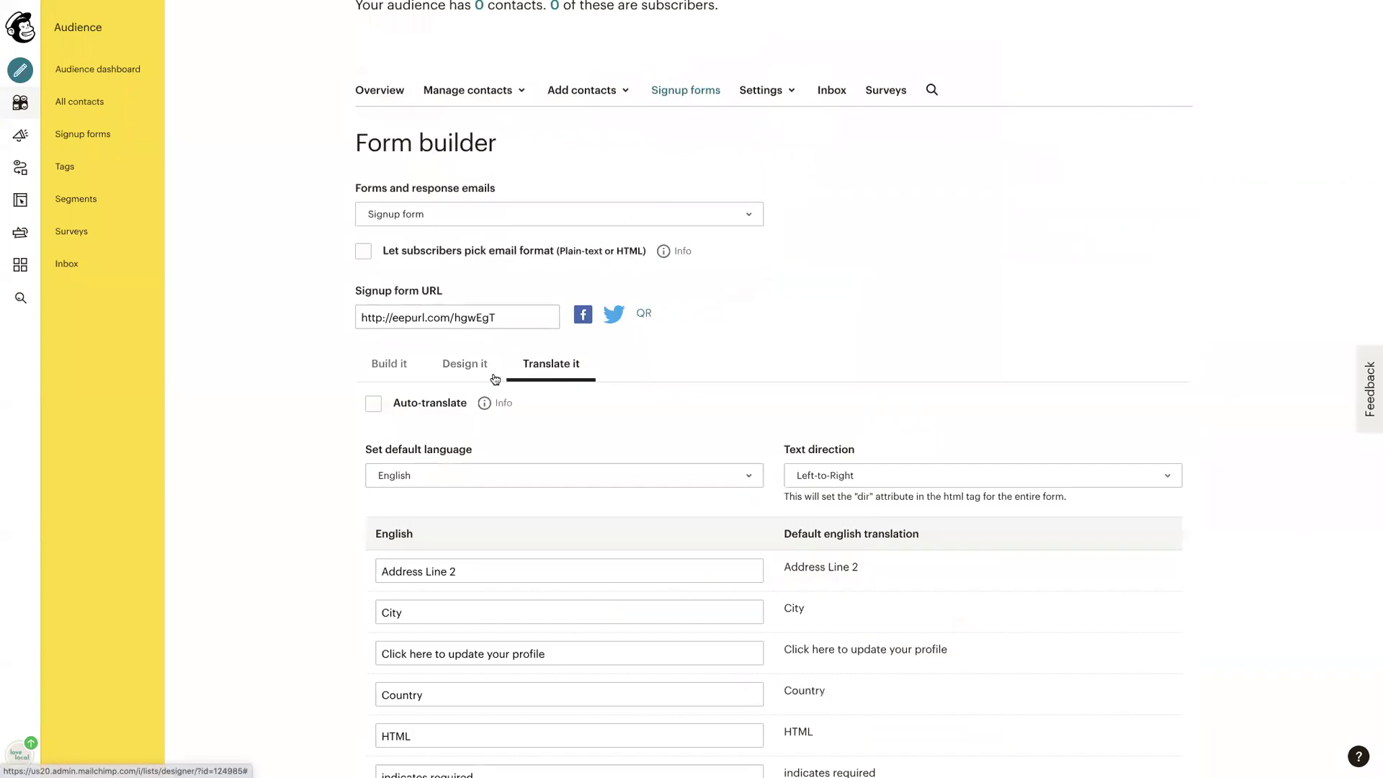
pyautogui.click(495, 379)
pyautogui.scroll(-1, 405, 408)
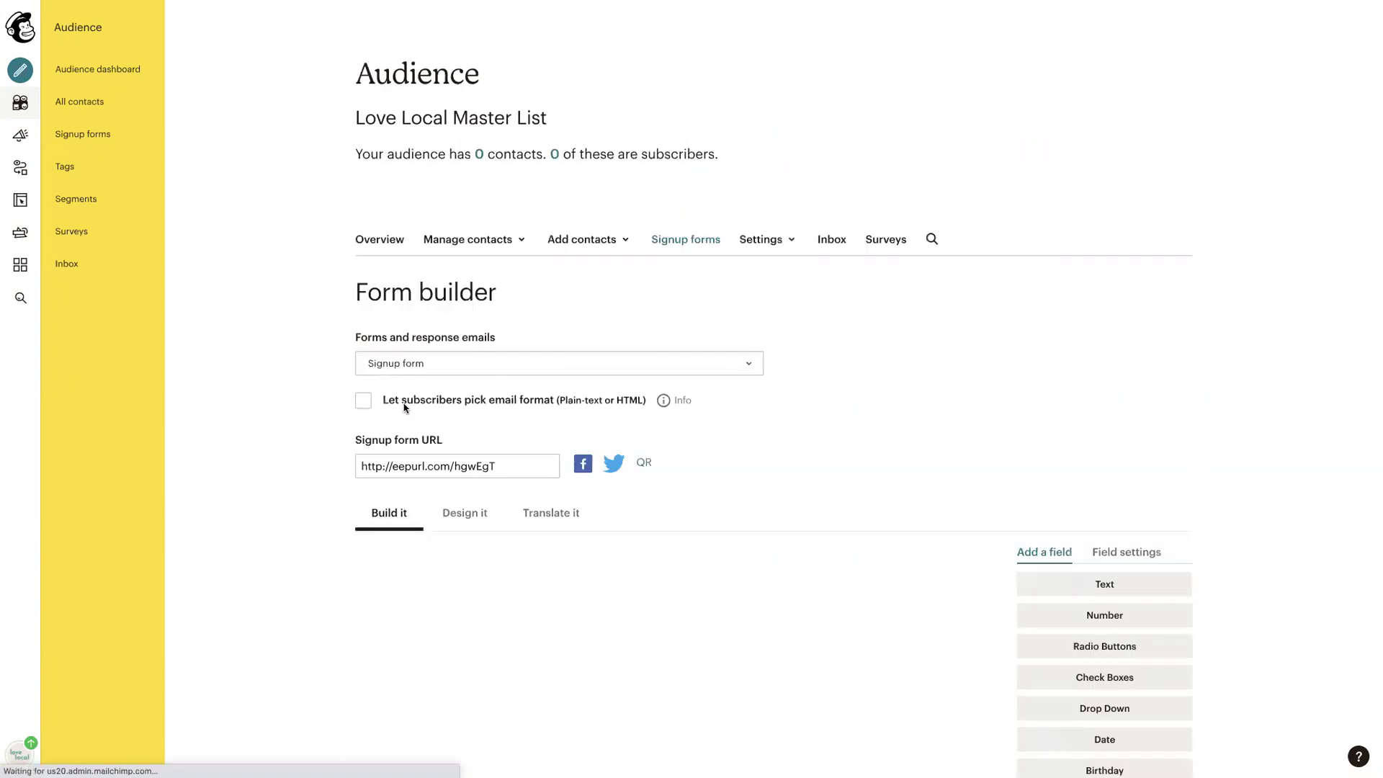
# Step: Change the Page background colour from #d2d3d3 to white #ffffff
pyautogui.click(464, 525)
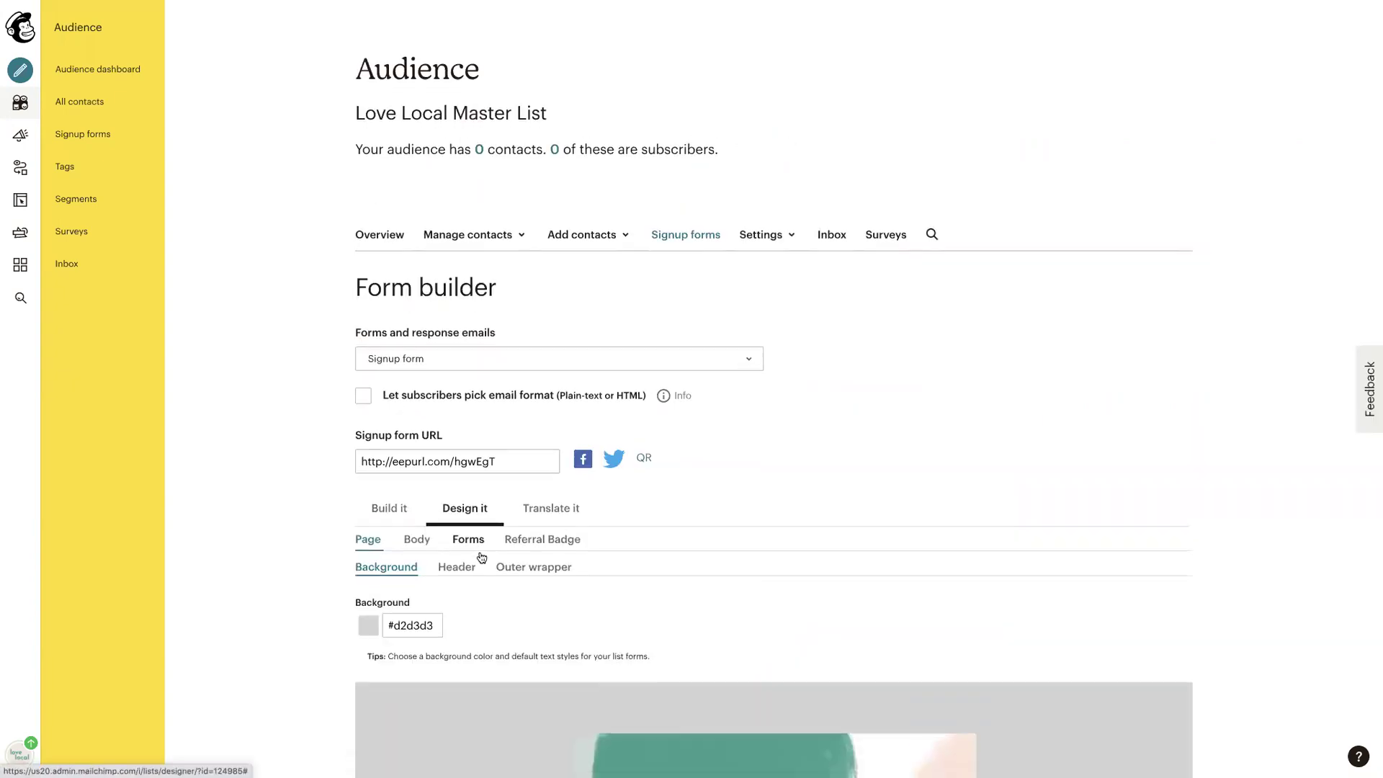
pyautogui.scroll(-3, 672, 484)
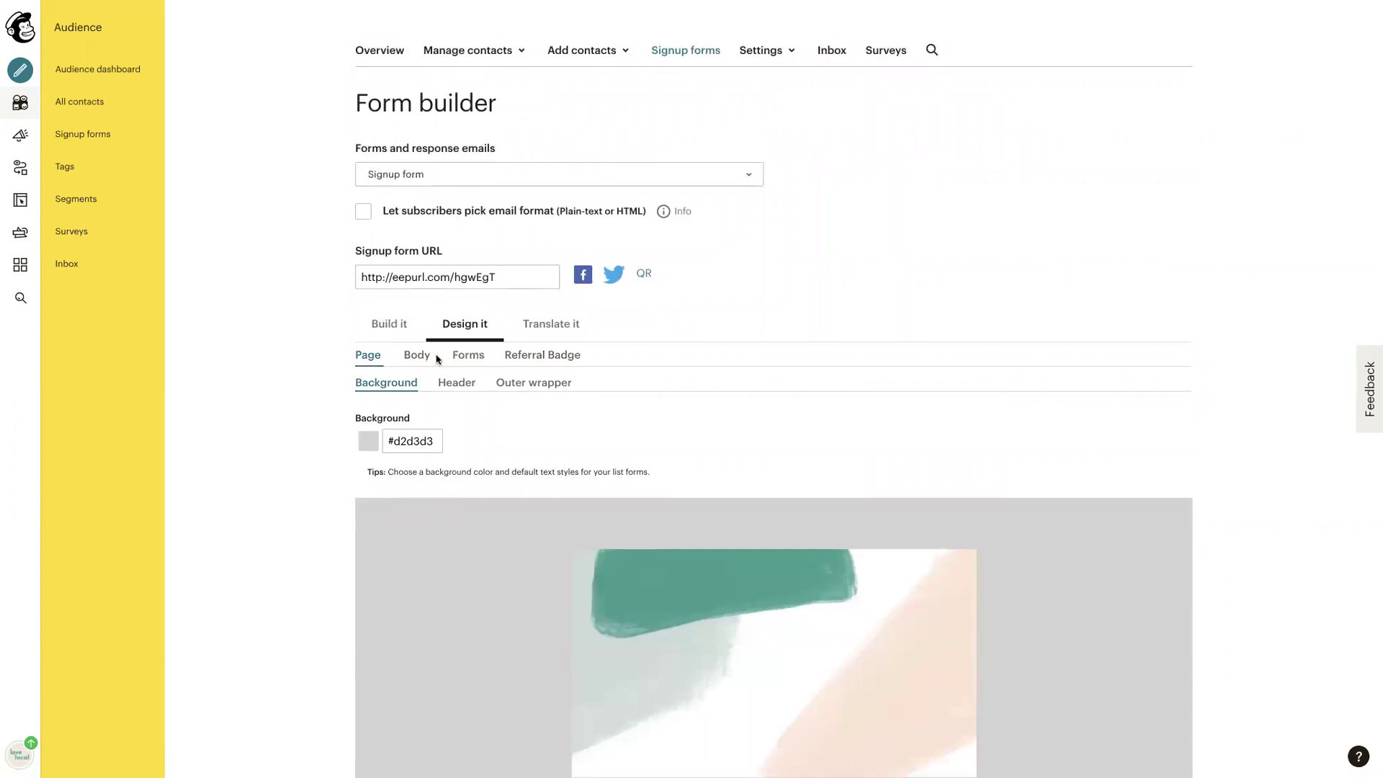
pyautogui.scroll(-2, 429, 378)
pyautogui.scroll(-2, 466, 382)
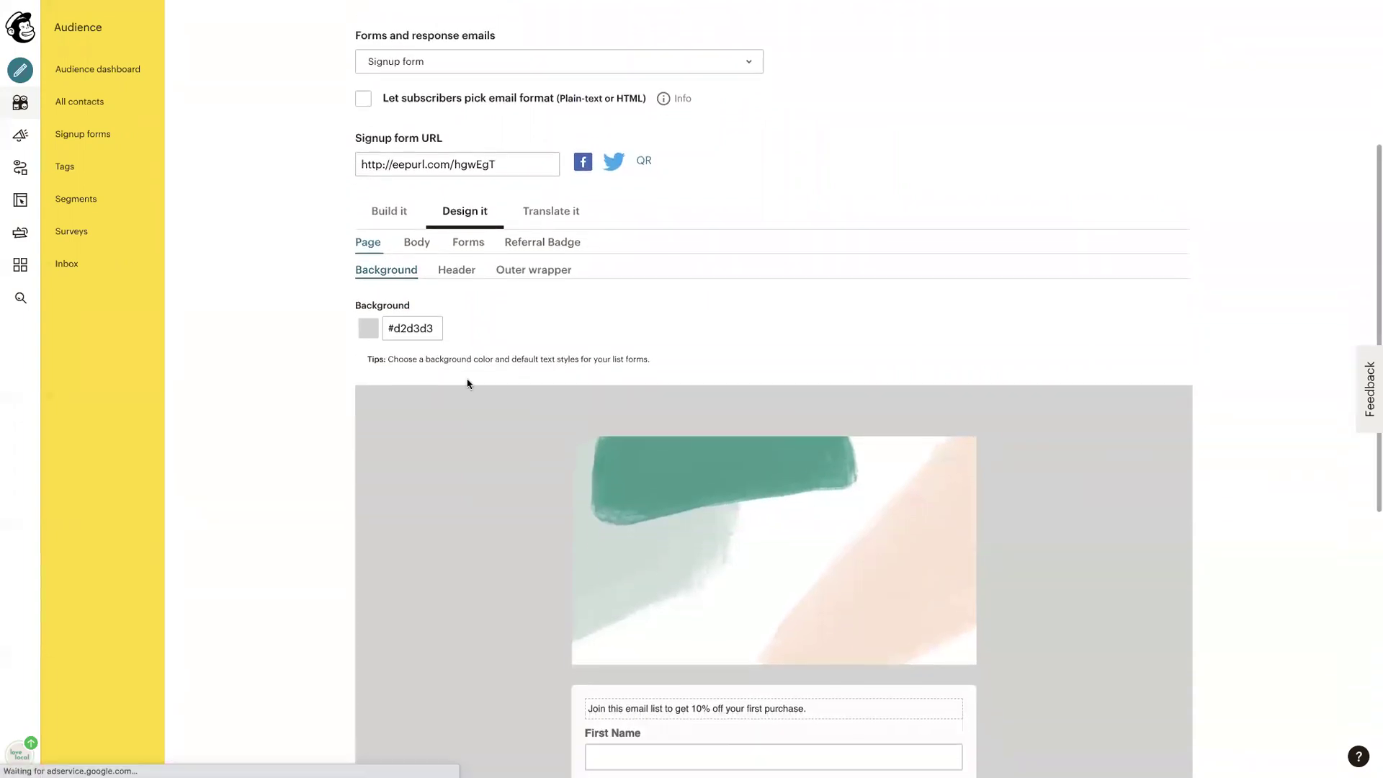
pyautogui.scroll(-2, 466, 385)
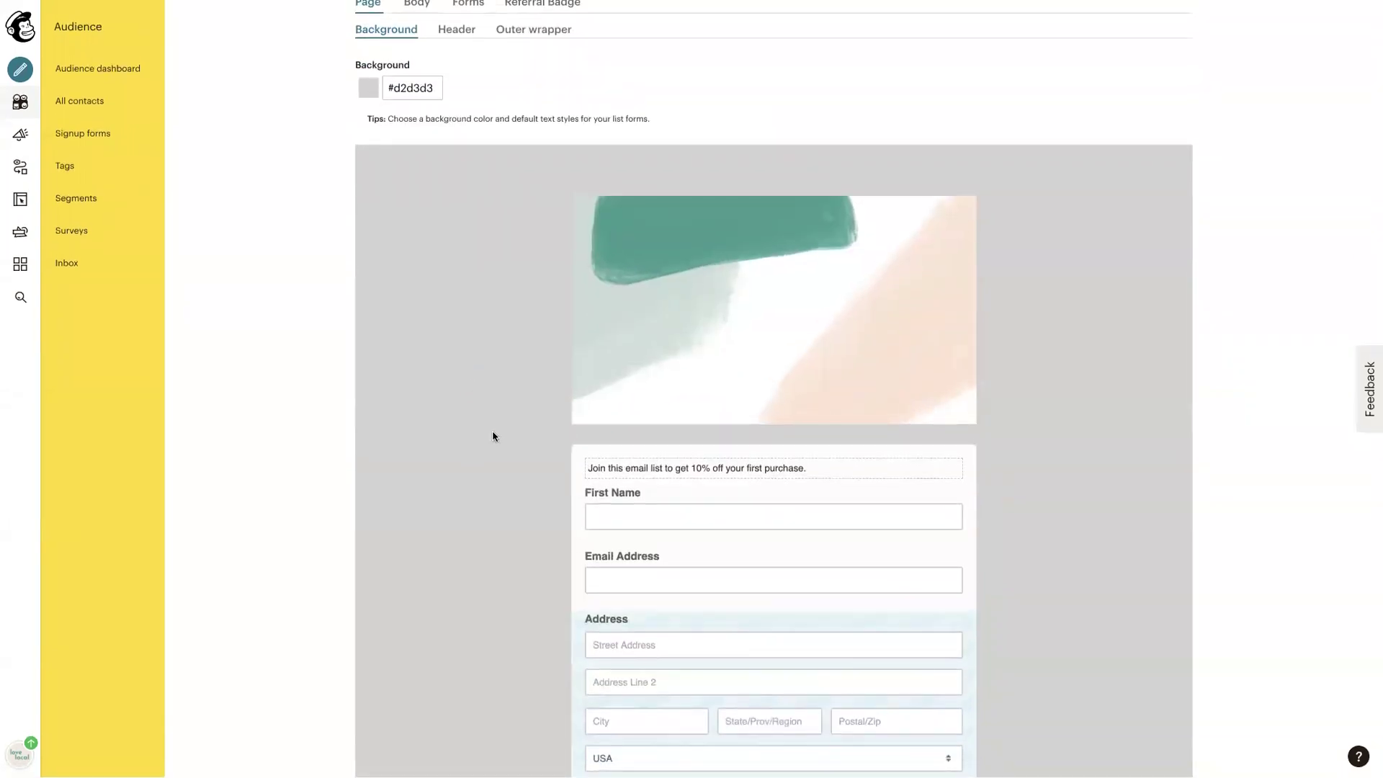
pyautogui.click(371, 88)
pyautogui.click(383, 113)
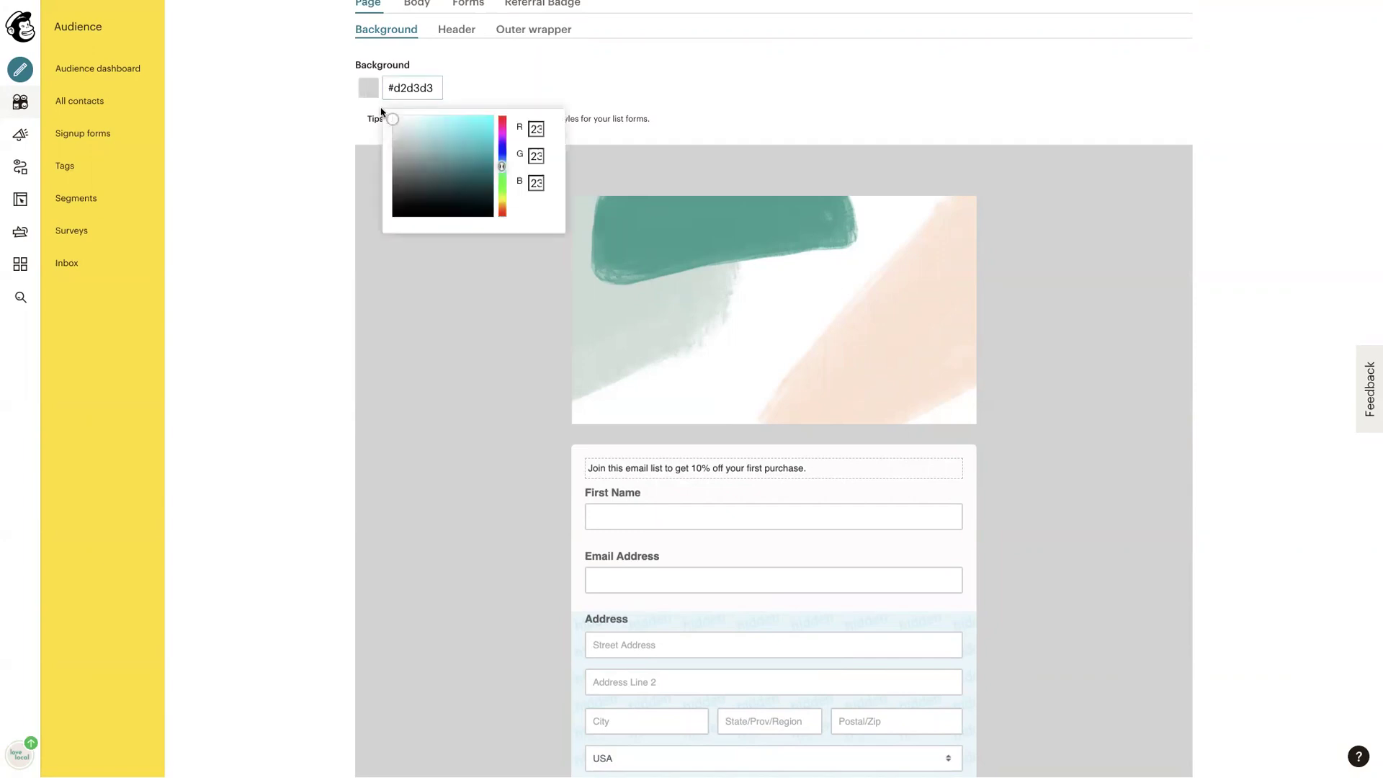
pyautogui.click(441, 219)
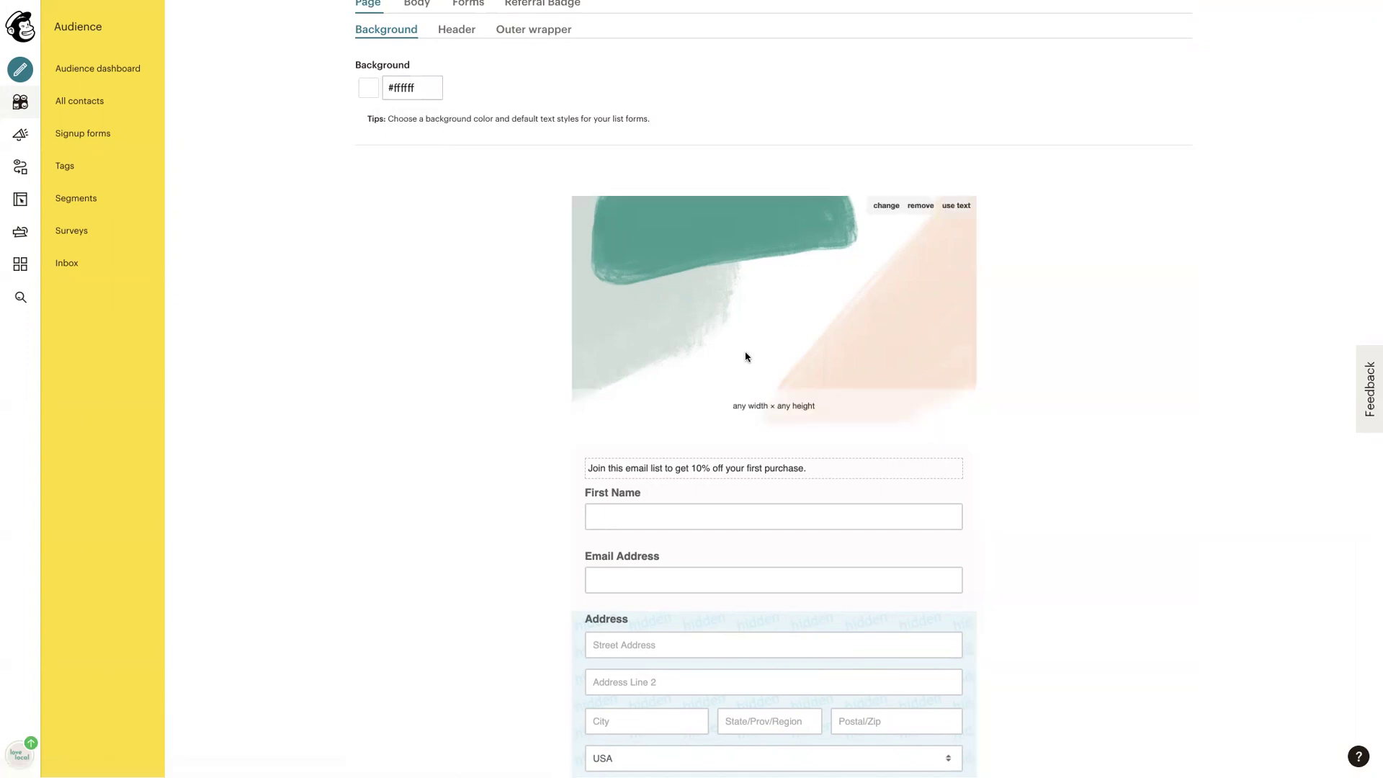
pyautogui.scroll(-1, 744, 287)
pyautogui.scroll(5, 577, 266)
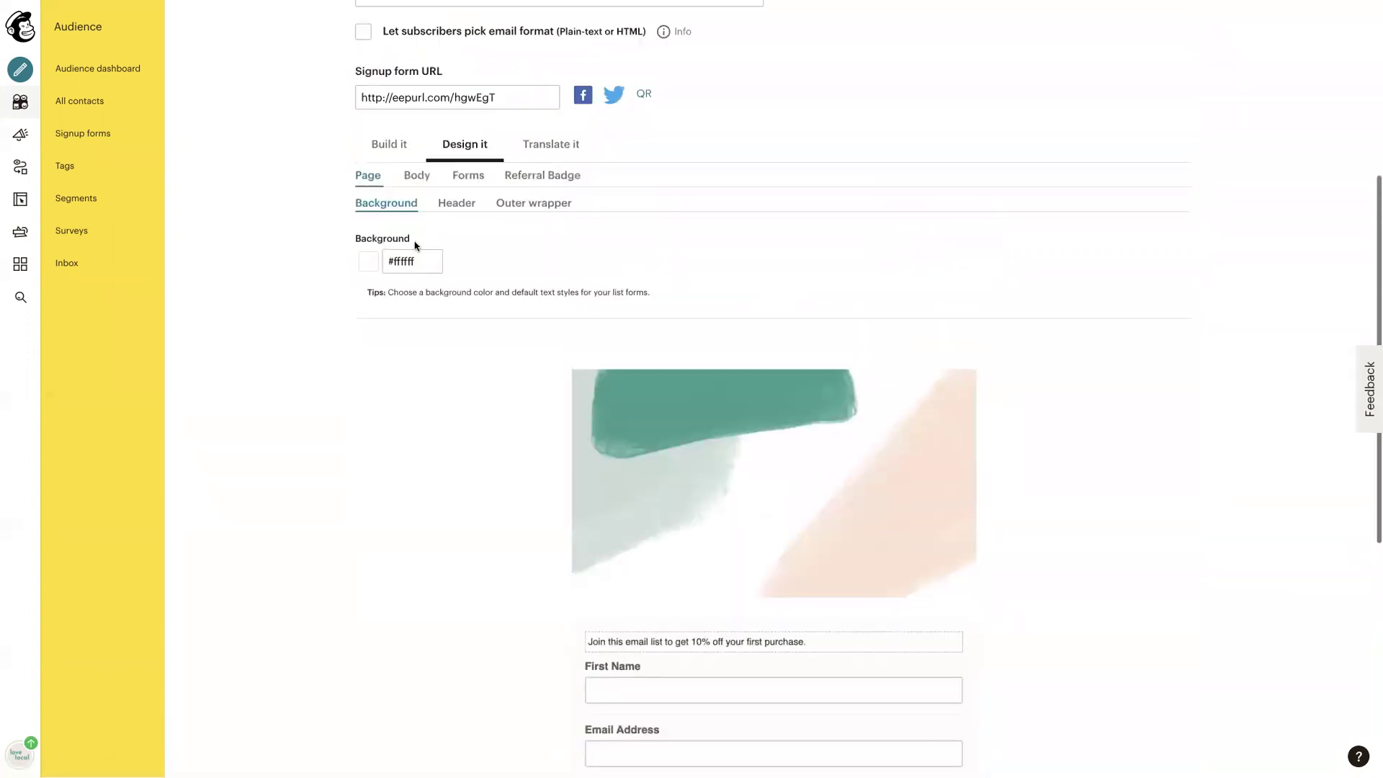
# Step: Set the Body background colour to light gray #d7d1d1
pyautogui.click(418, 176)
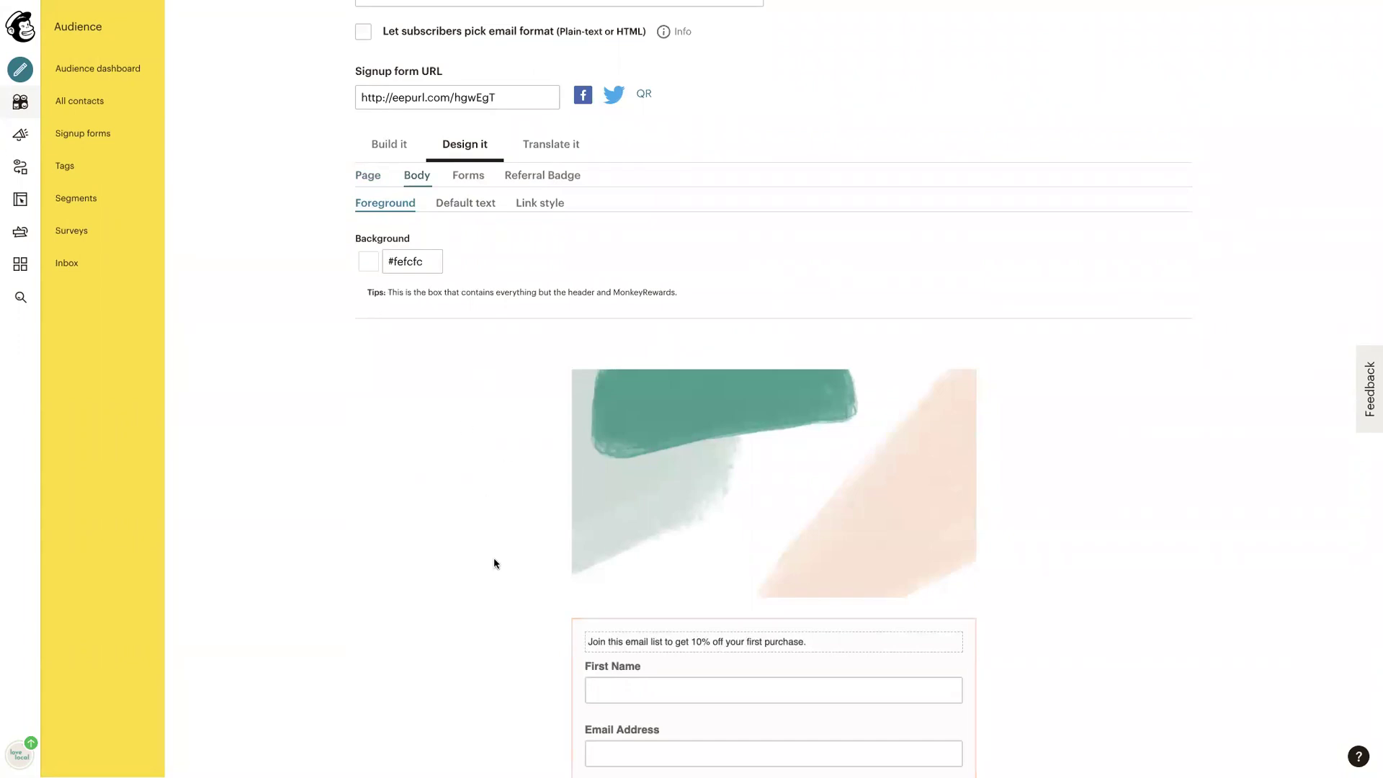
pyautogui.scroll(-2, 494, 504)
pyautogui.click(401, 184)
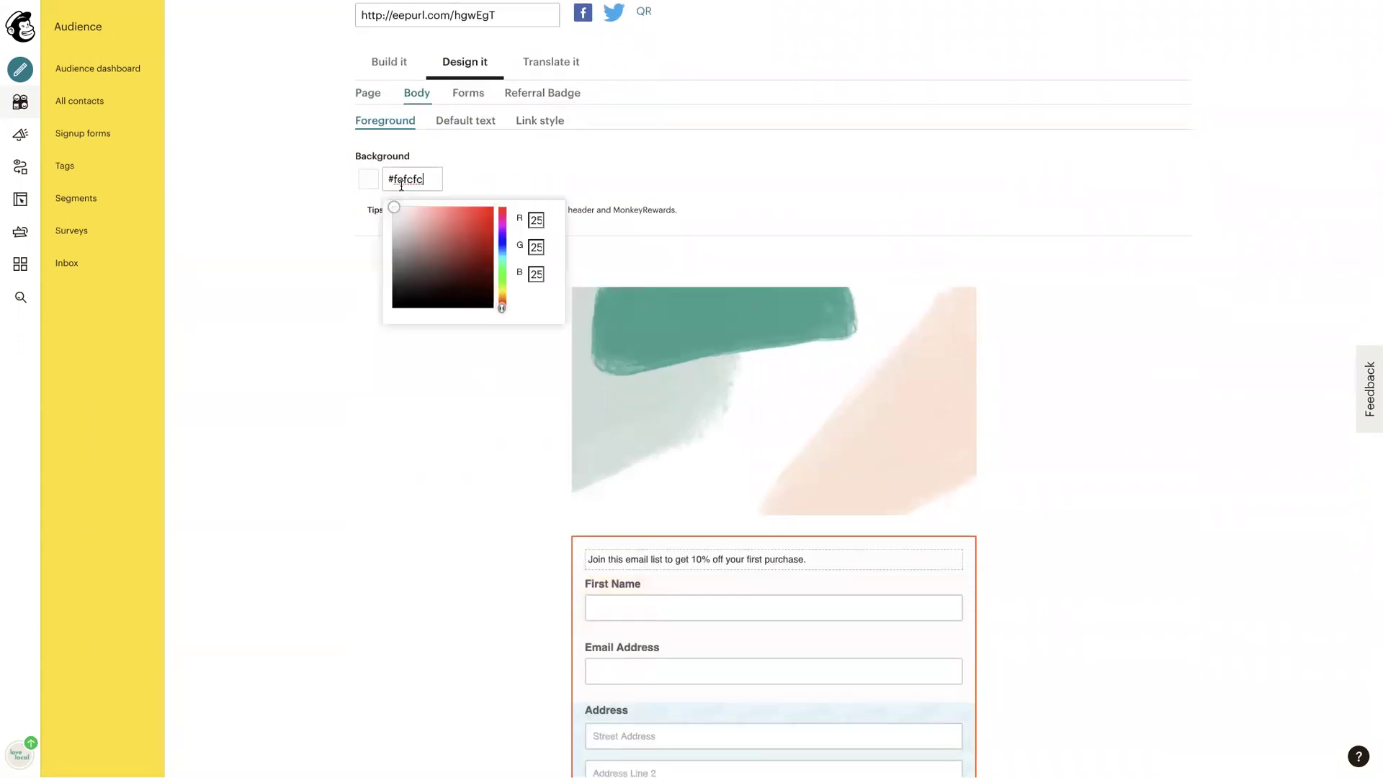
pyautogui.click(395, 223)
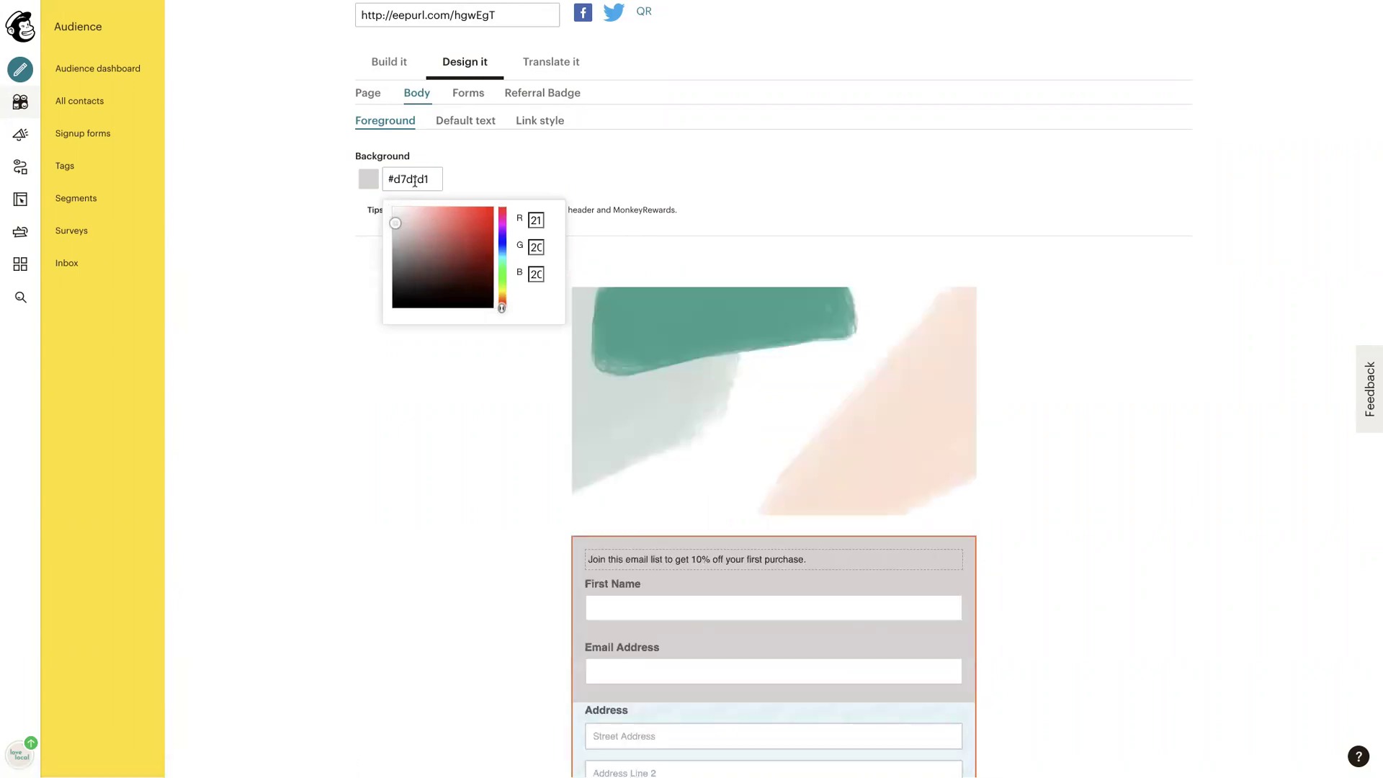
pyautogui.click(539, 179)
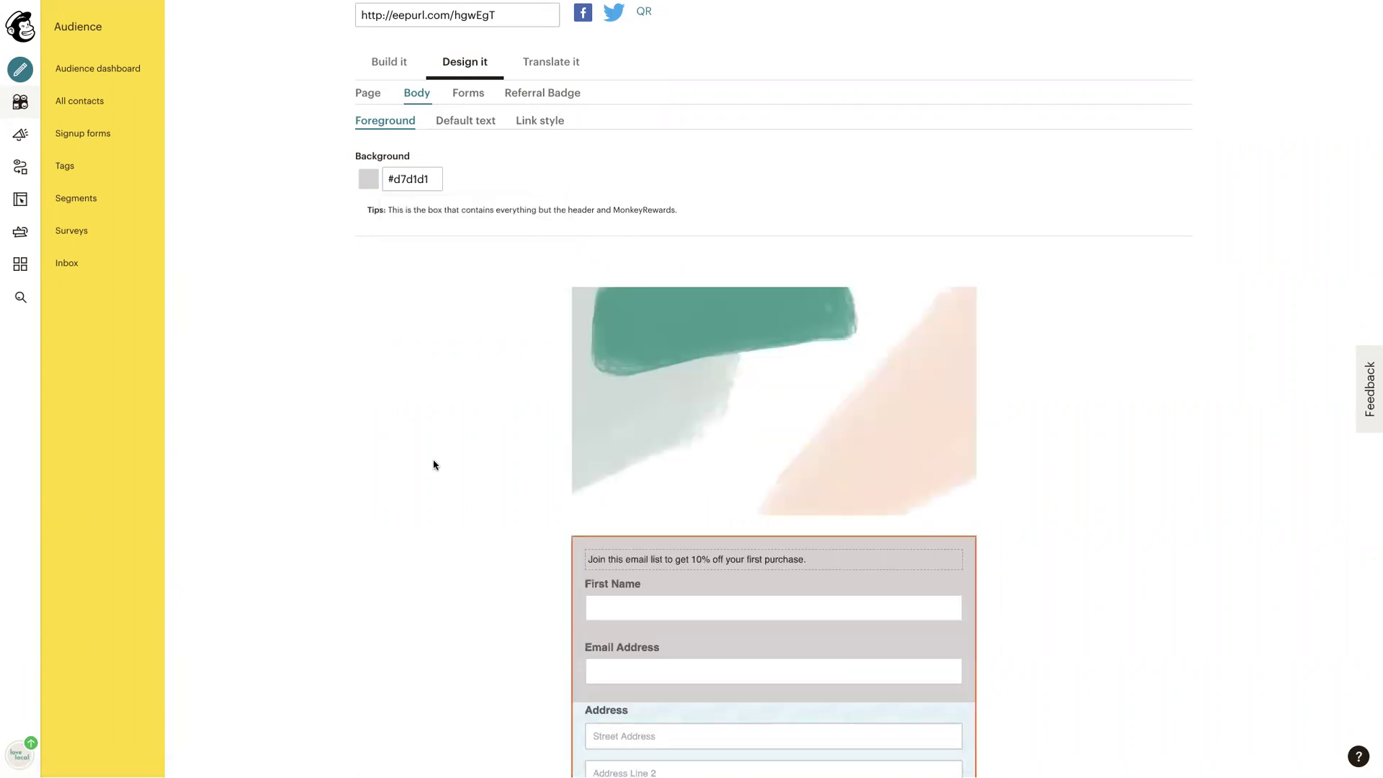
# Step: Scroll through the preview and test its Subscribe button
pyautogui.scroll(-3, 422, 379)
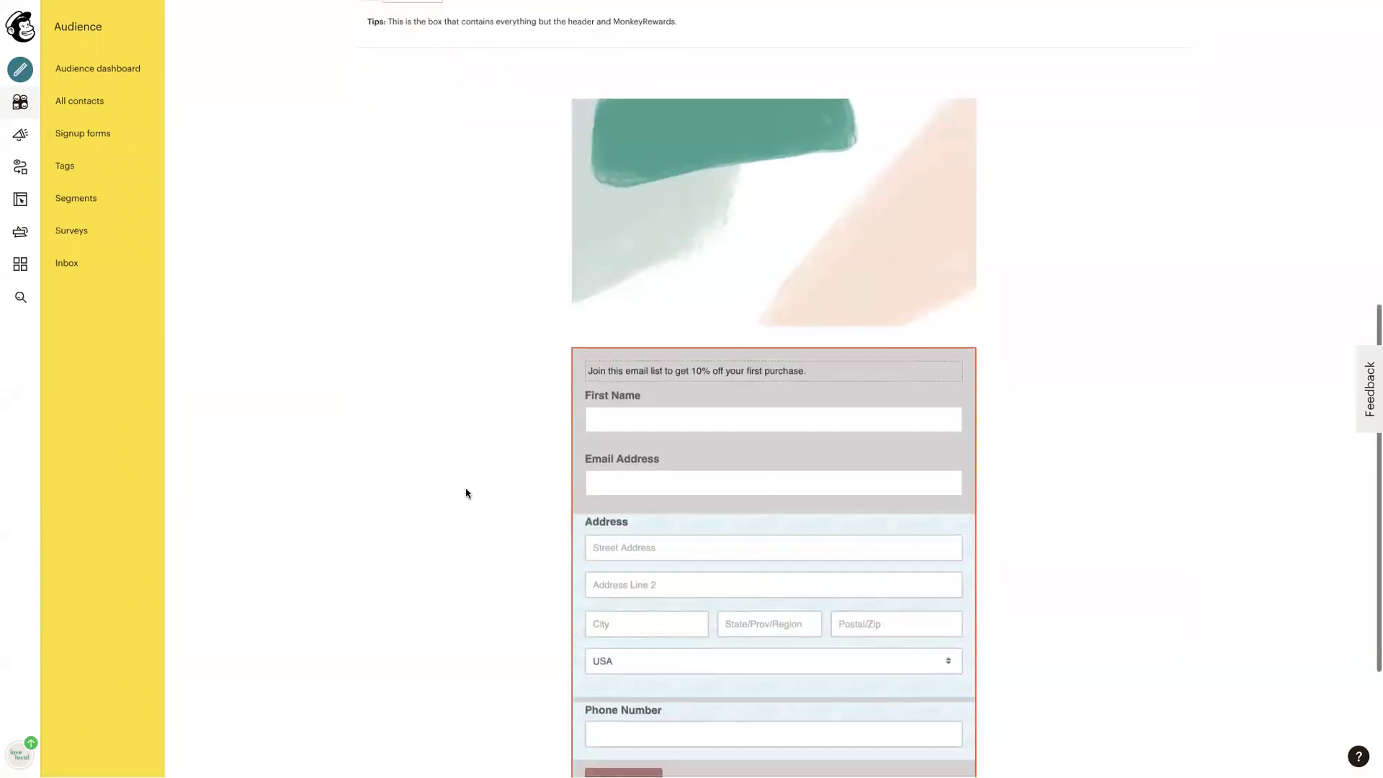
pyautogui.scroll(-1, 466, 493)
pyautogui.scroll(5, 466, 493)
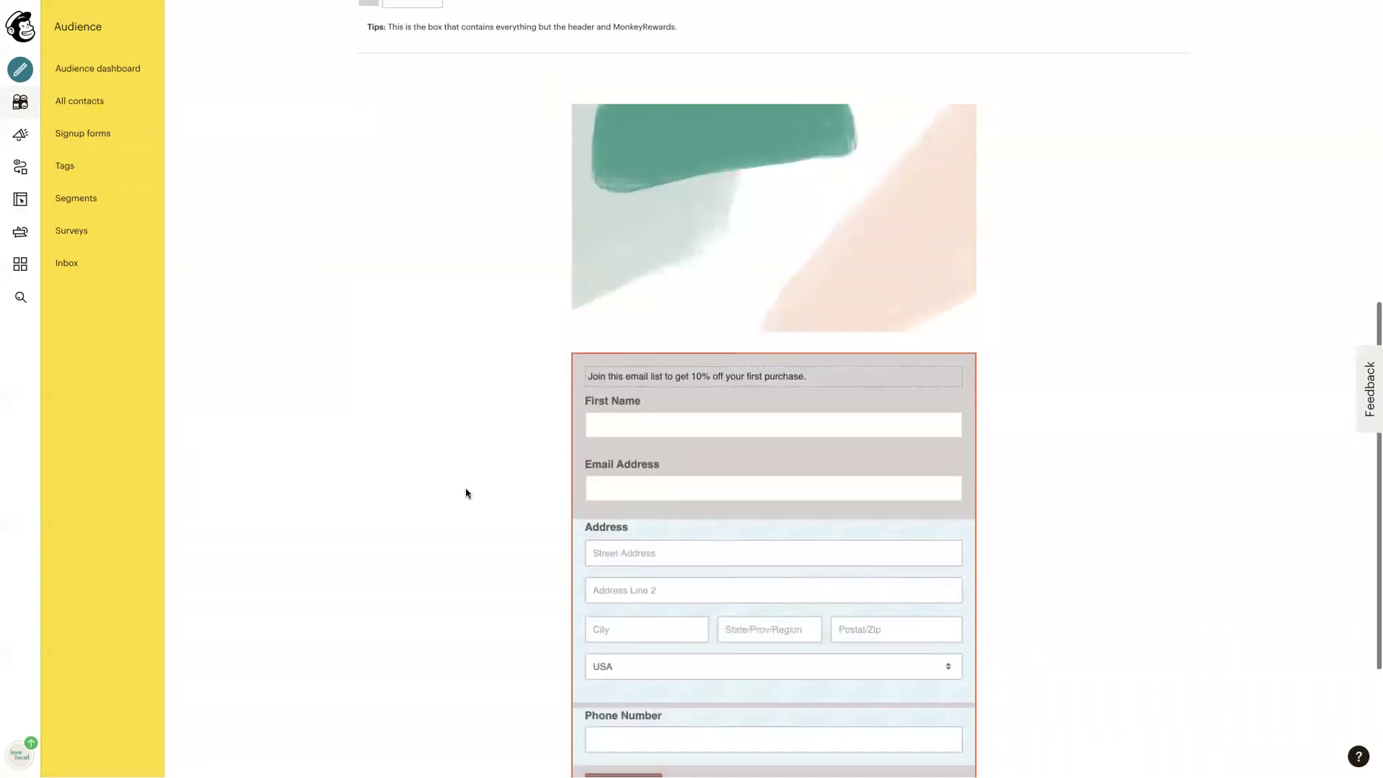
pyautogui.scroll(-5, 639, 602)
pyautogui.click(619, 717)
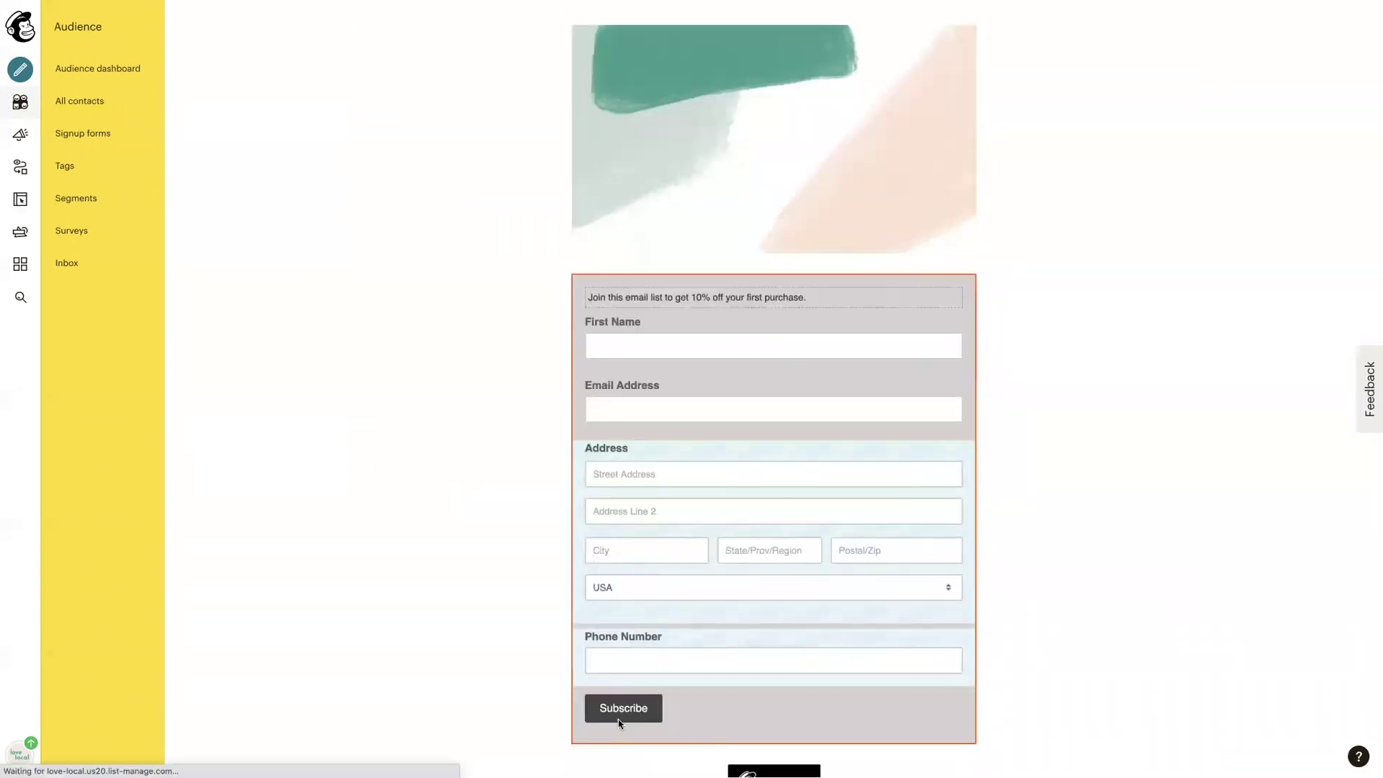
pyautogui.scroll(8, 503, 358)
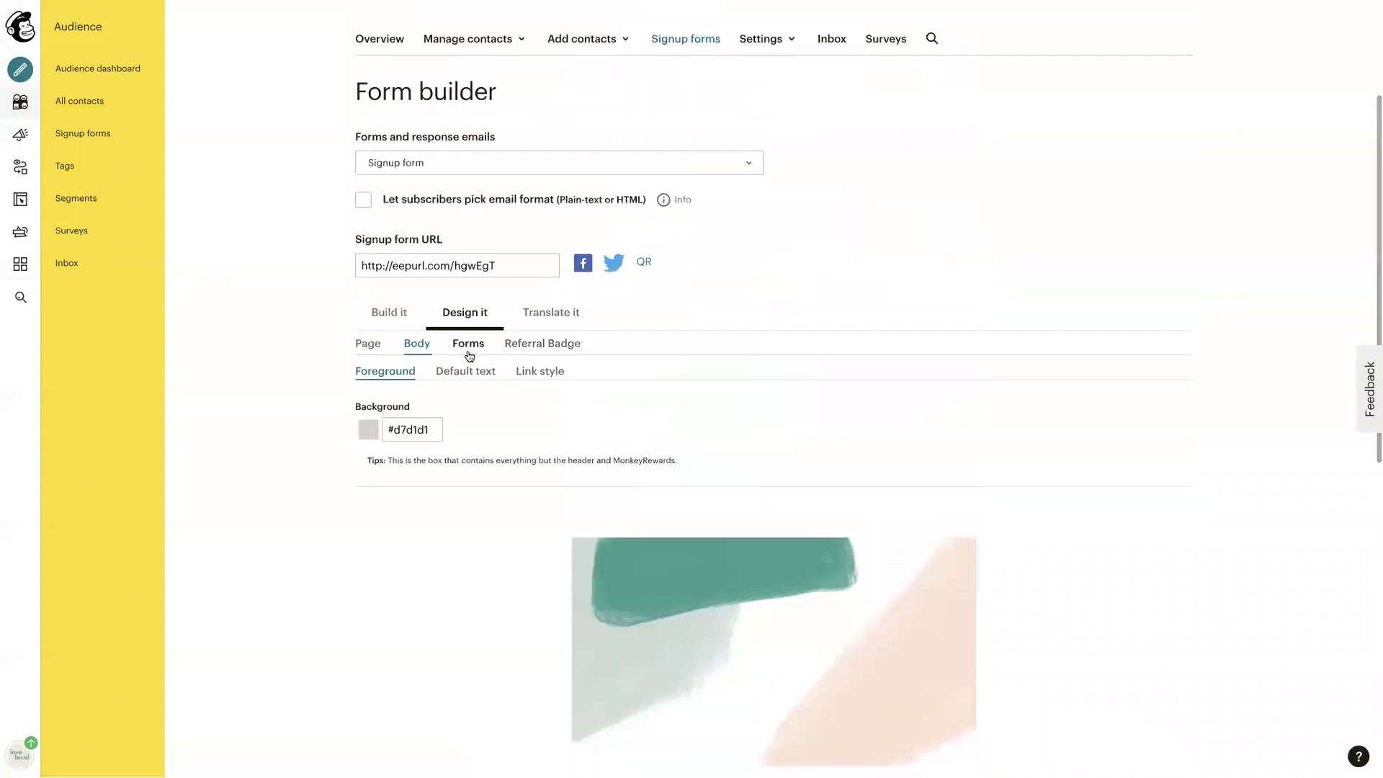
# Step: Set the button Background to #010101 and Text Color to #ffffff, then apply
pyautogui.click(468, 345)
pyautogui.click(418, 422)
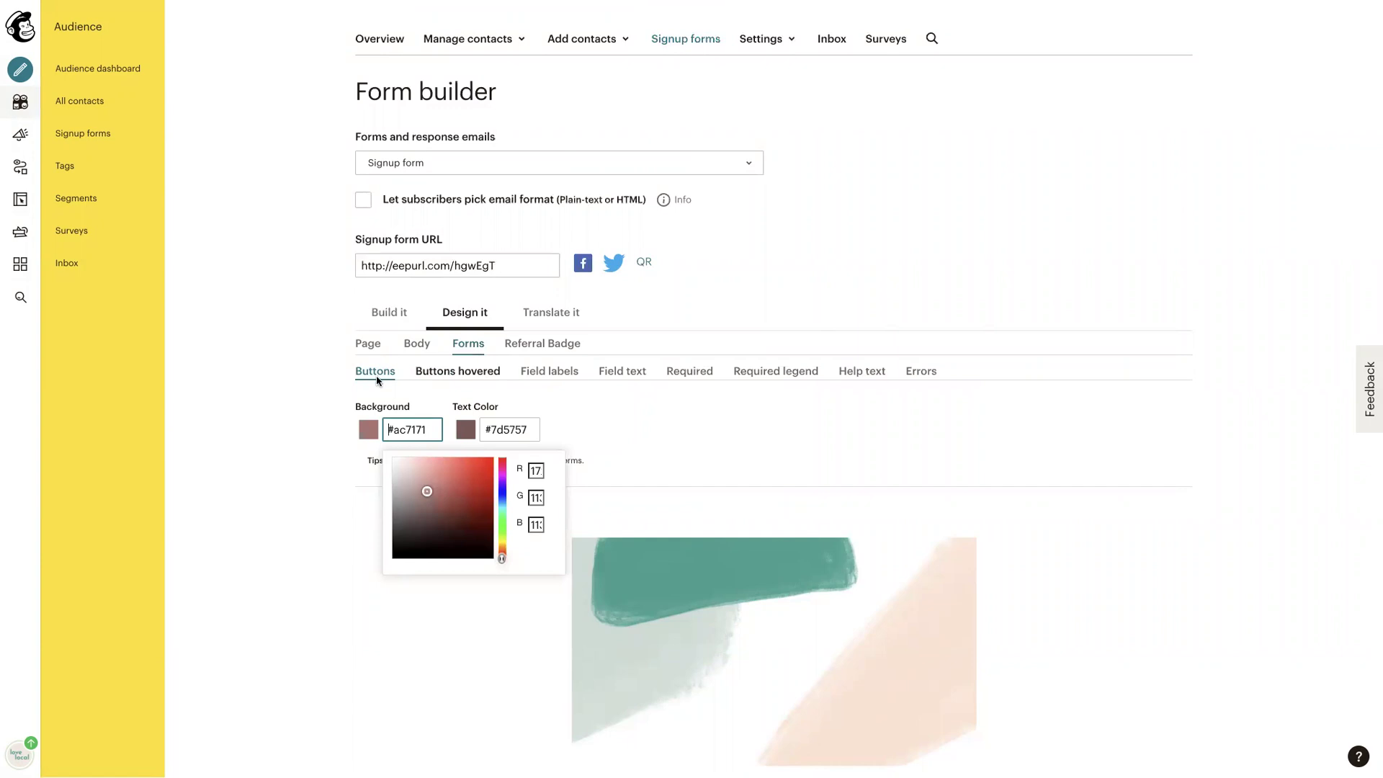
pyautogui.moveTo(427, 492); pyautogui.dragTo(391, 555)
pyautogui.click(496, 432)
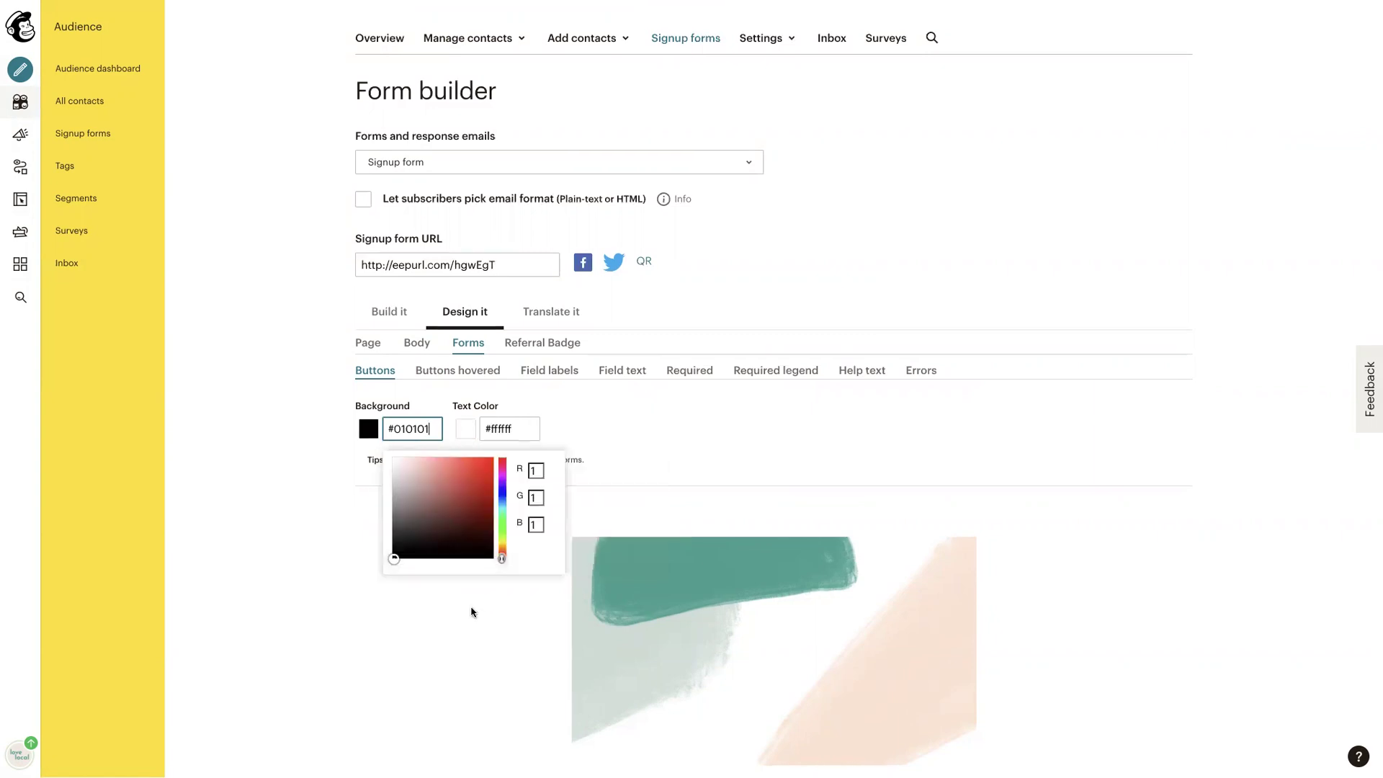
pyautogui.scroll(-3, 472, 611)
pyautogui.click(508, 216)
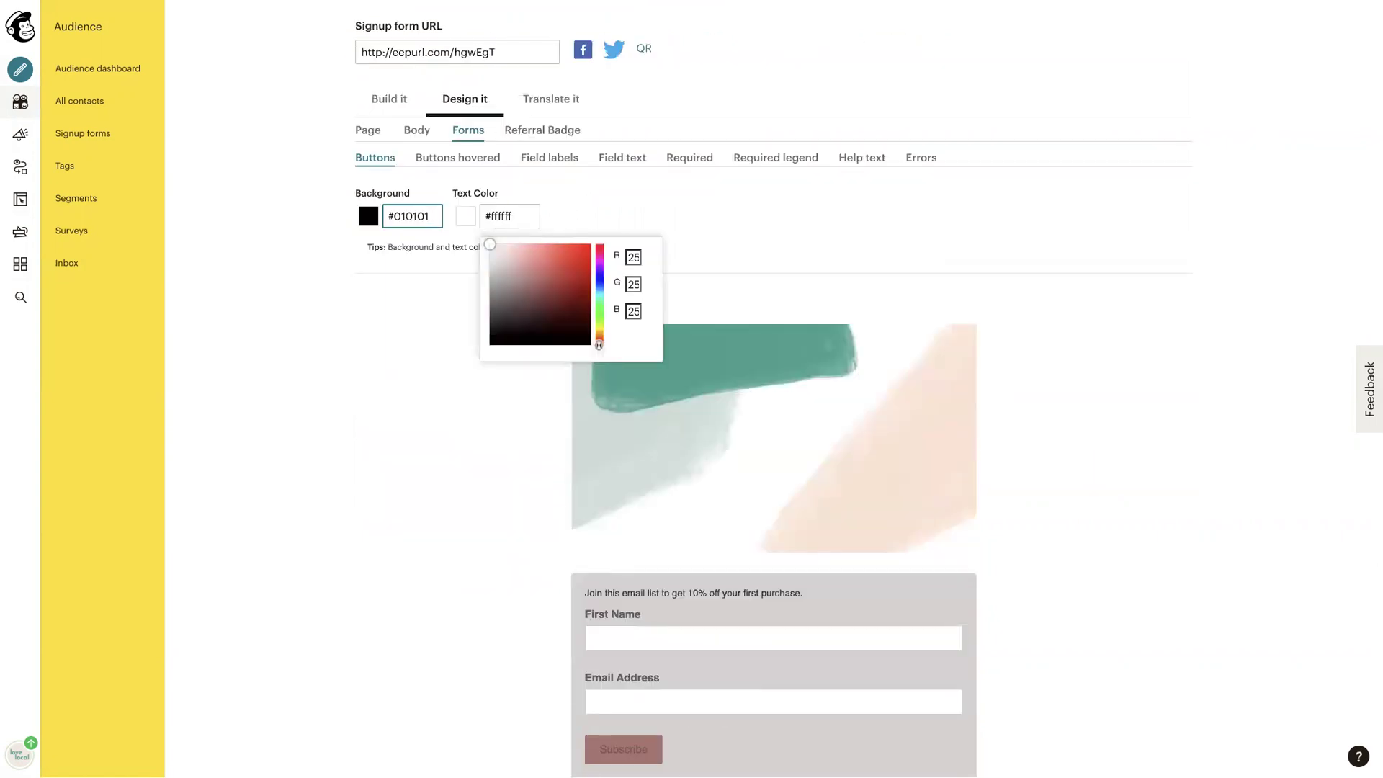
pyautogui.scroll(-2, 482, 377)
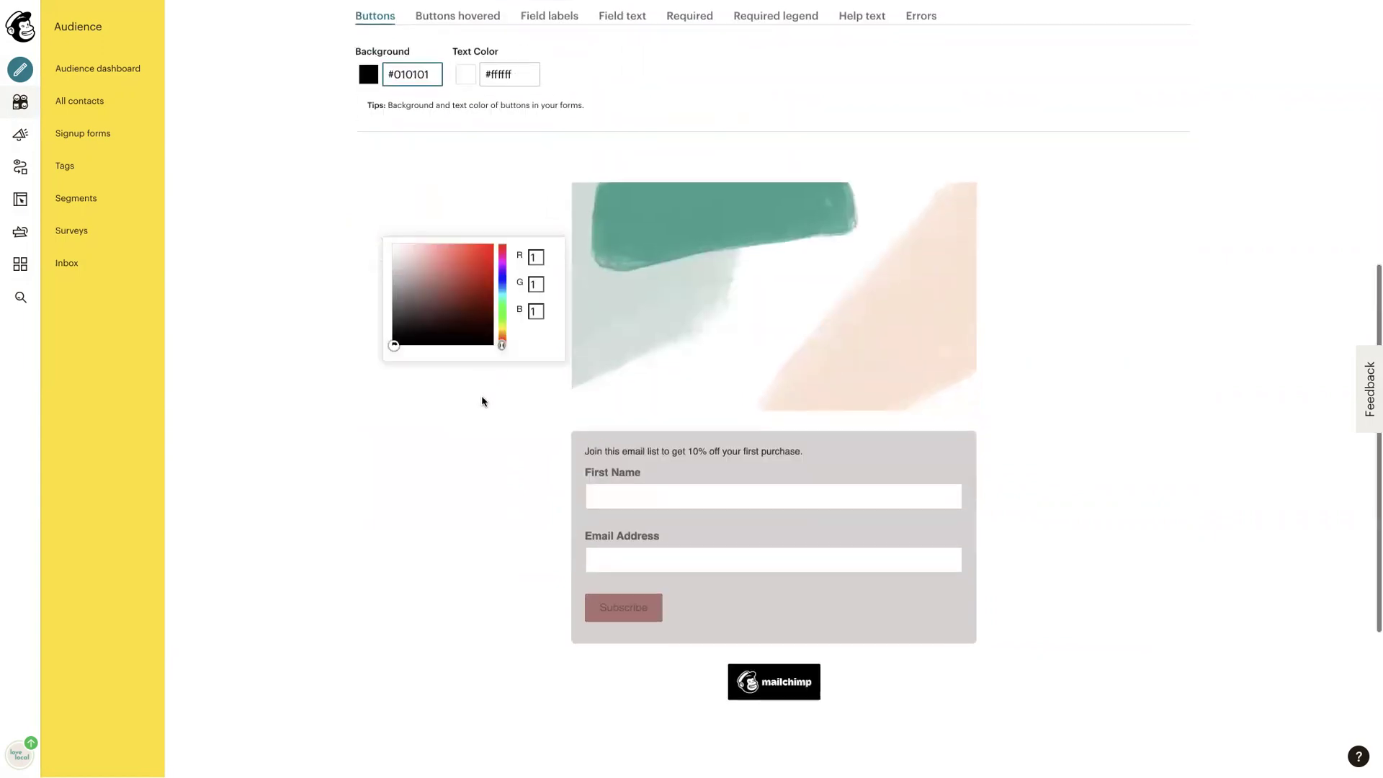
pyautogui.scroll(2, 482, 433)
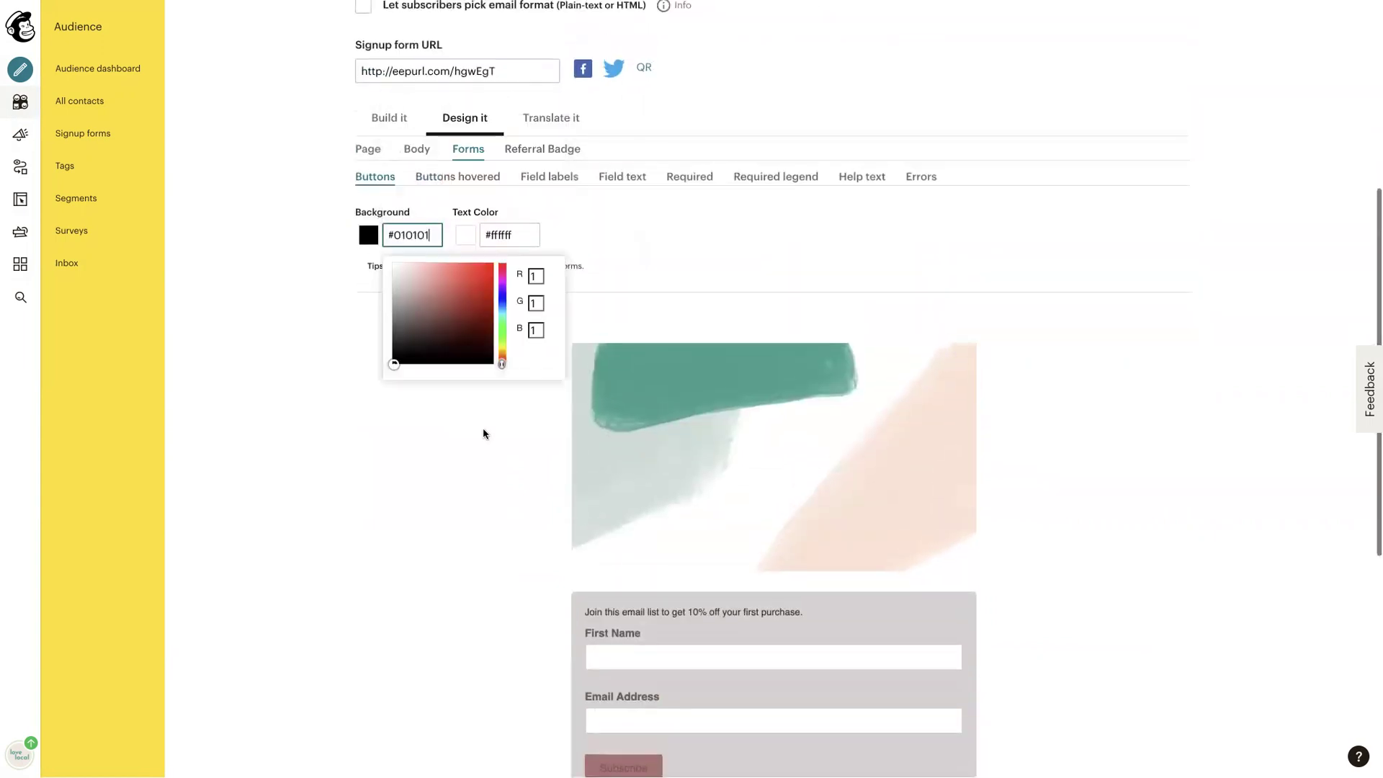
pyautogui.click(484, 235)
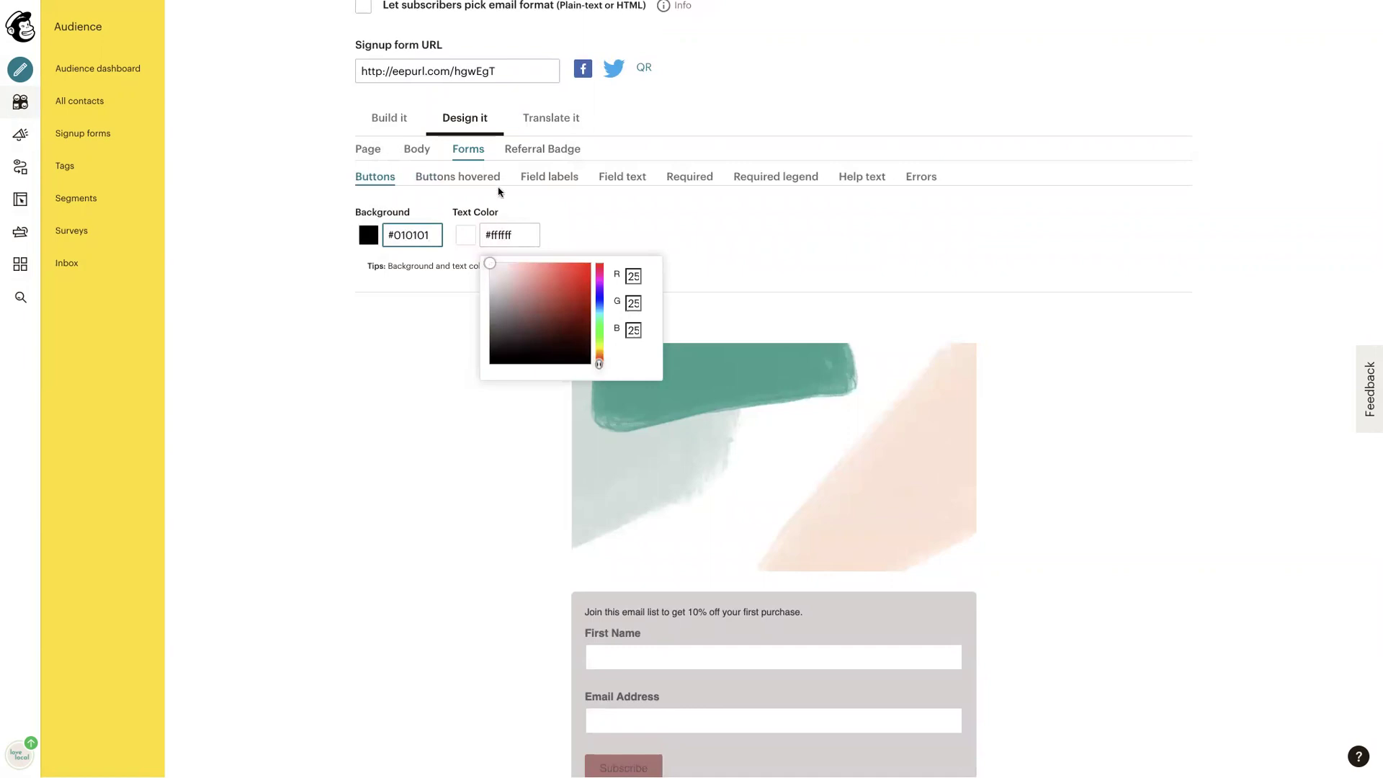
pyautogui.press('Return')
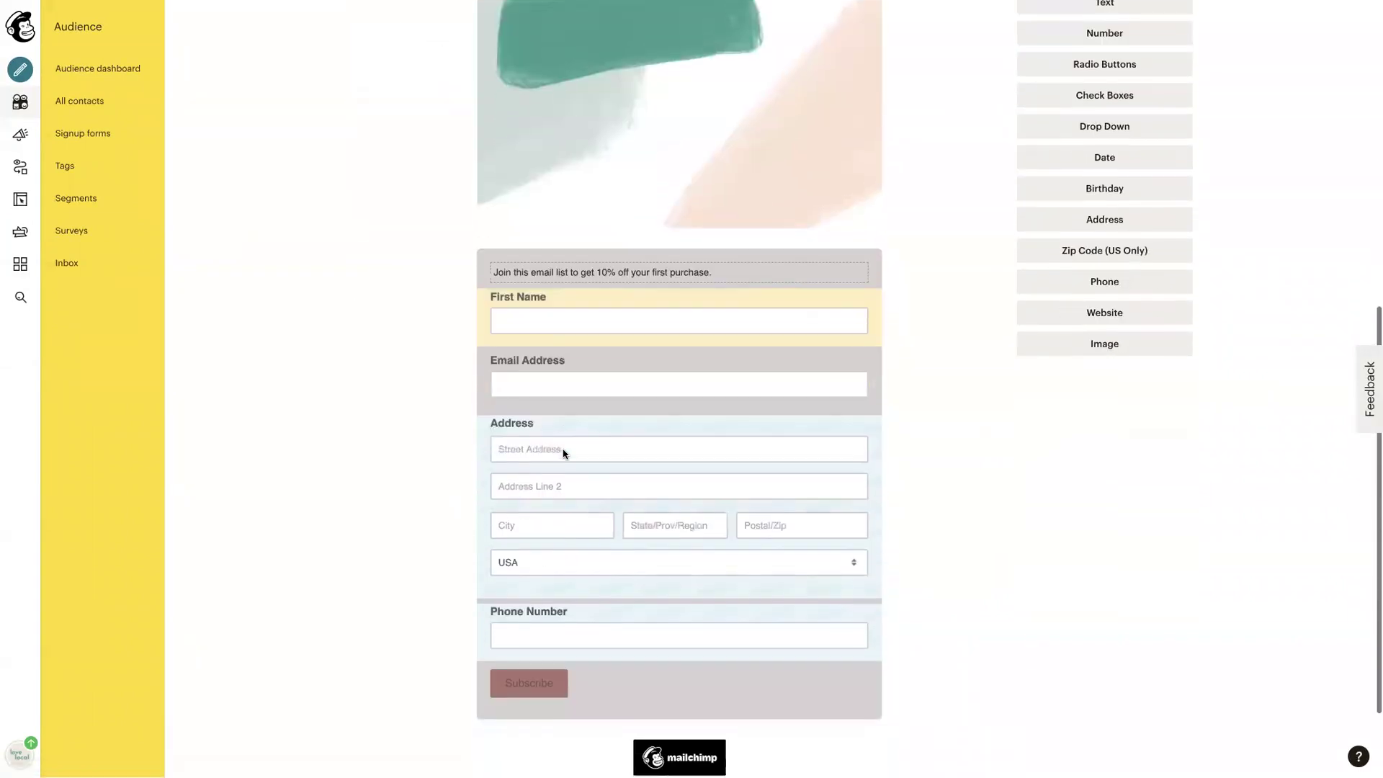
# Step: Give the button a near-black #1e1010 background with white #ffffff text and check the preview
pyautogui.scroll(7, 563, 451)
pyautogui.click(464, 444)
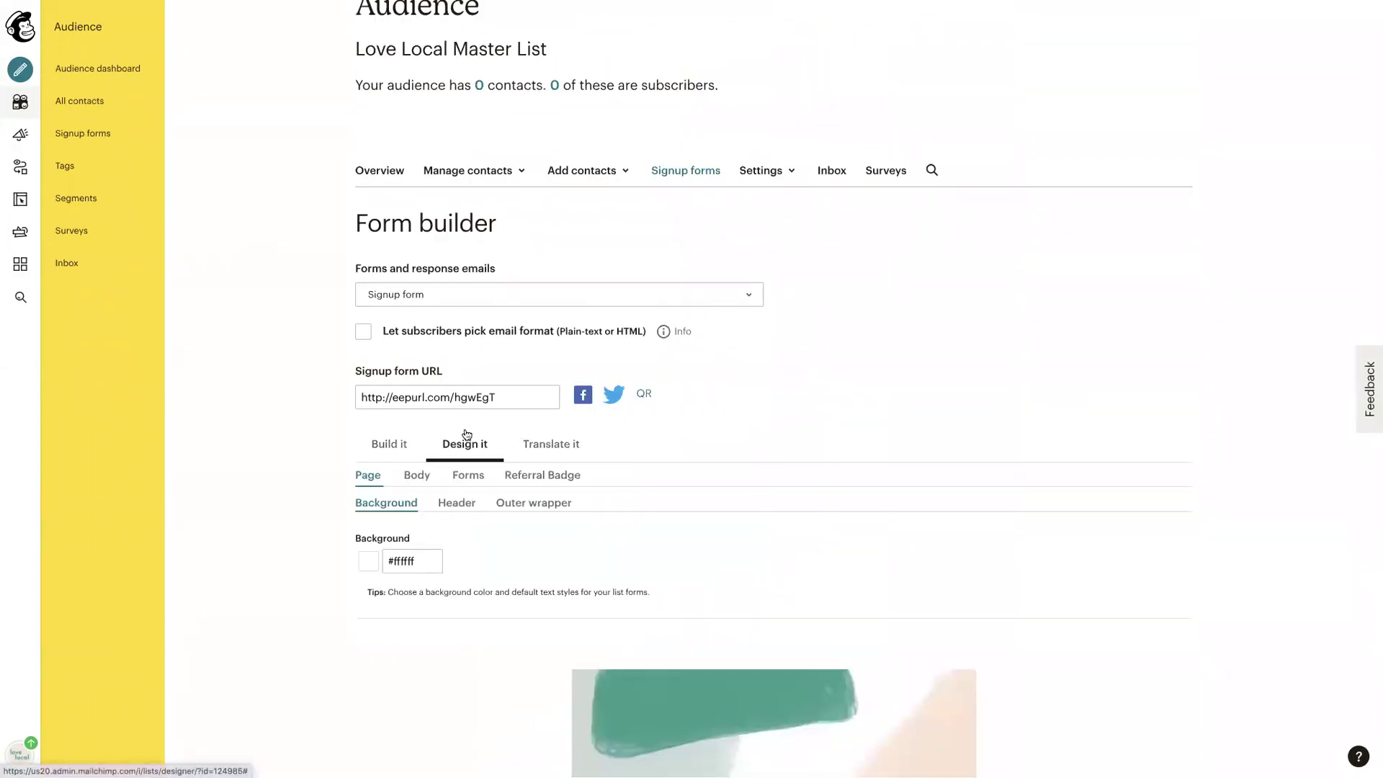
pyautogui.click(463, 476)
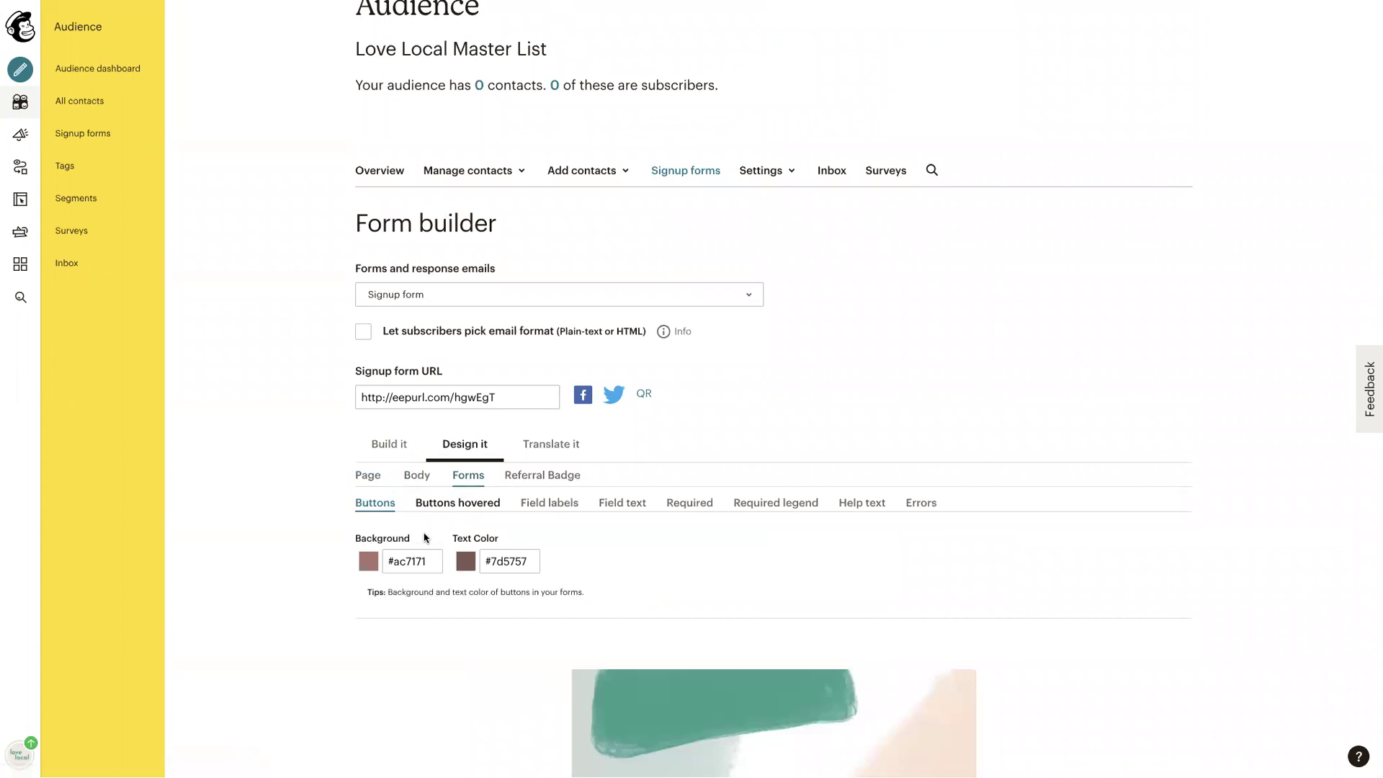
pyautogui.click(399, 561)
pyautogui.click(441, 679)
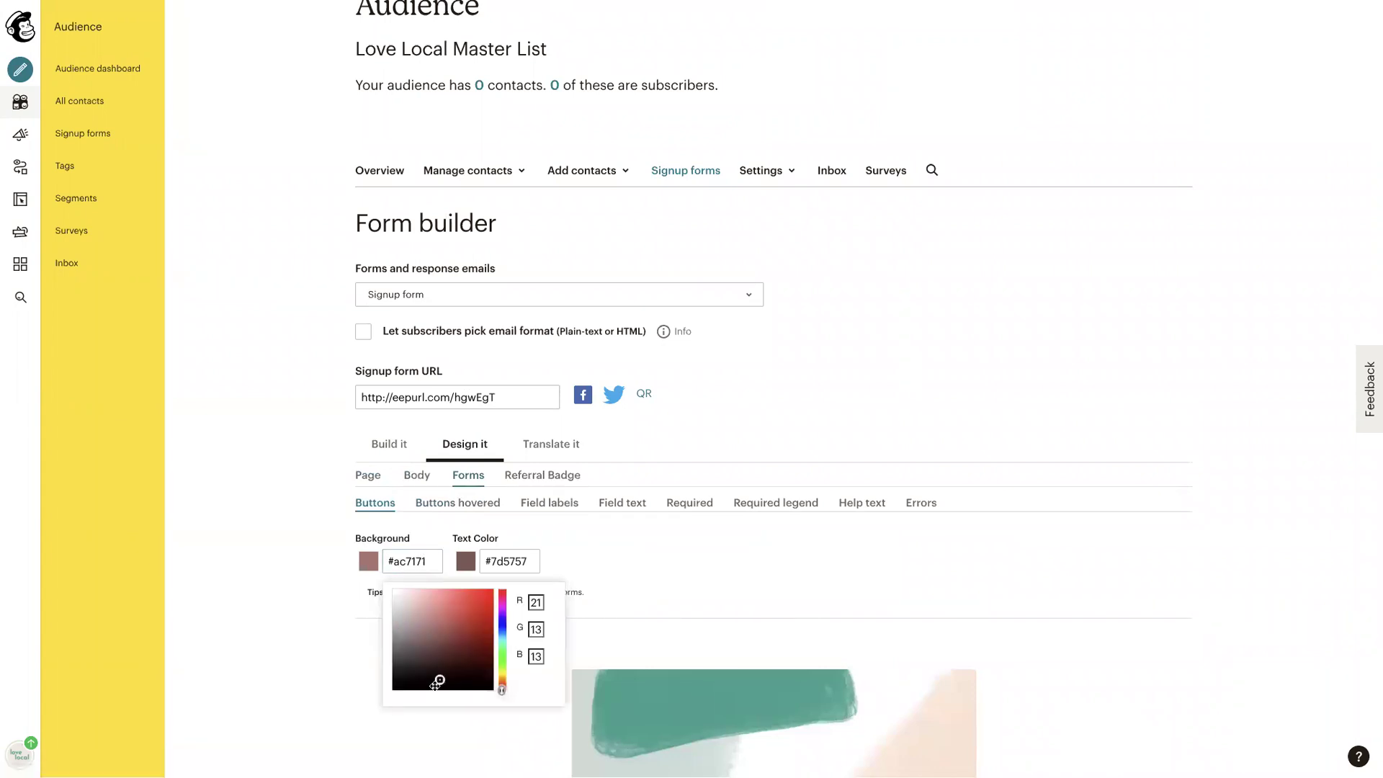
pyautogui.click(508, 561)
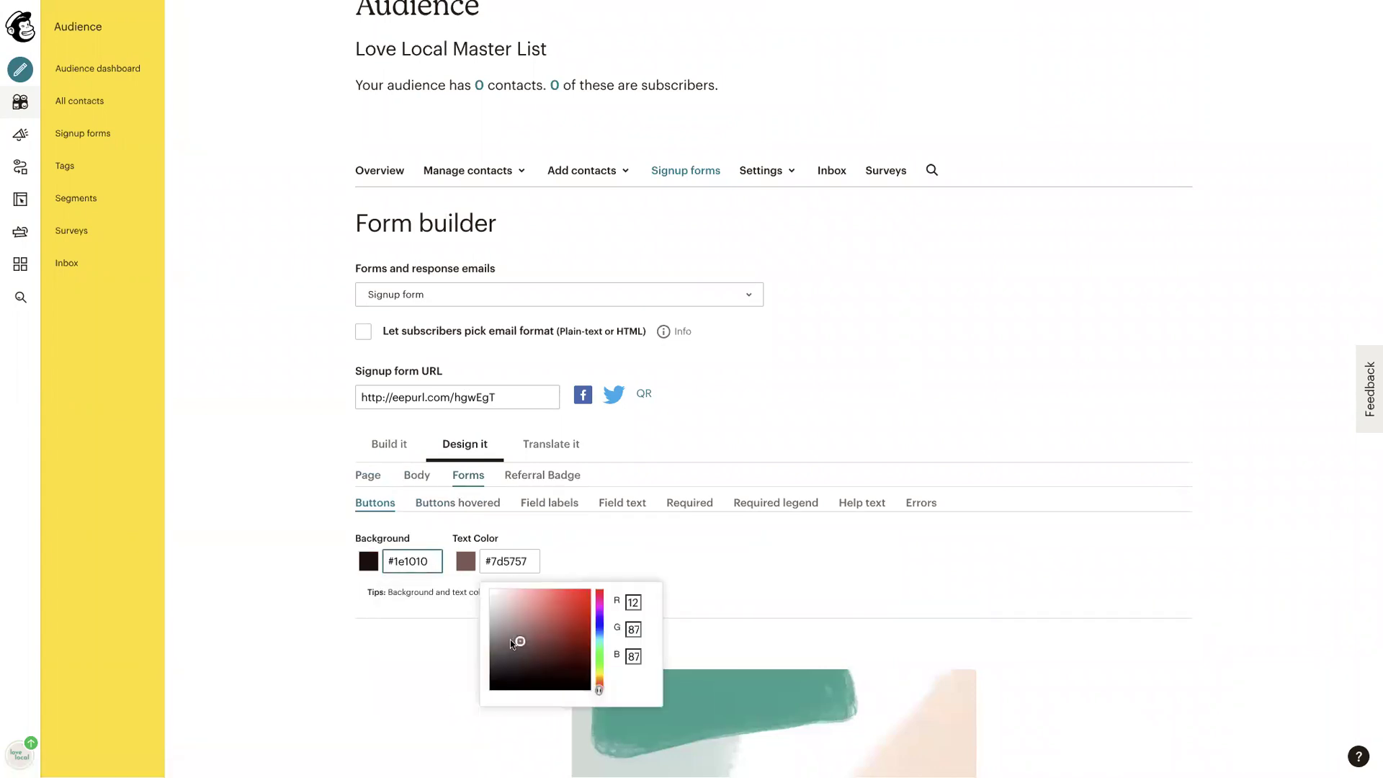
pyautogui.click(490, 589)
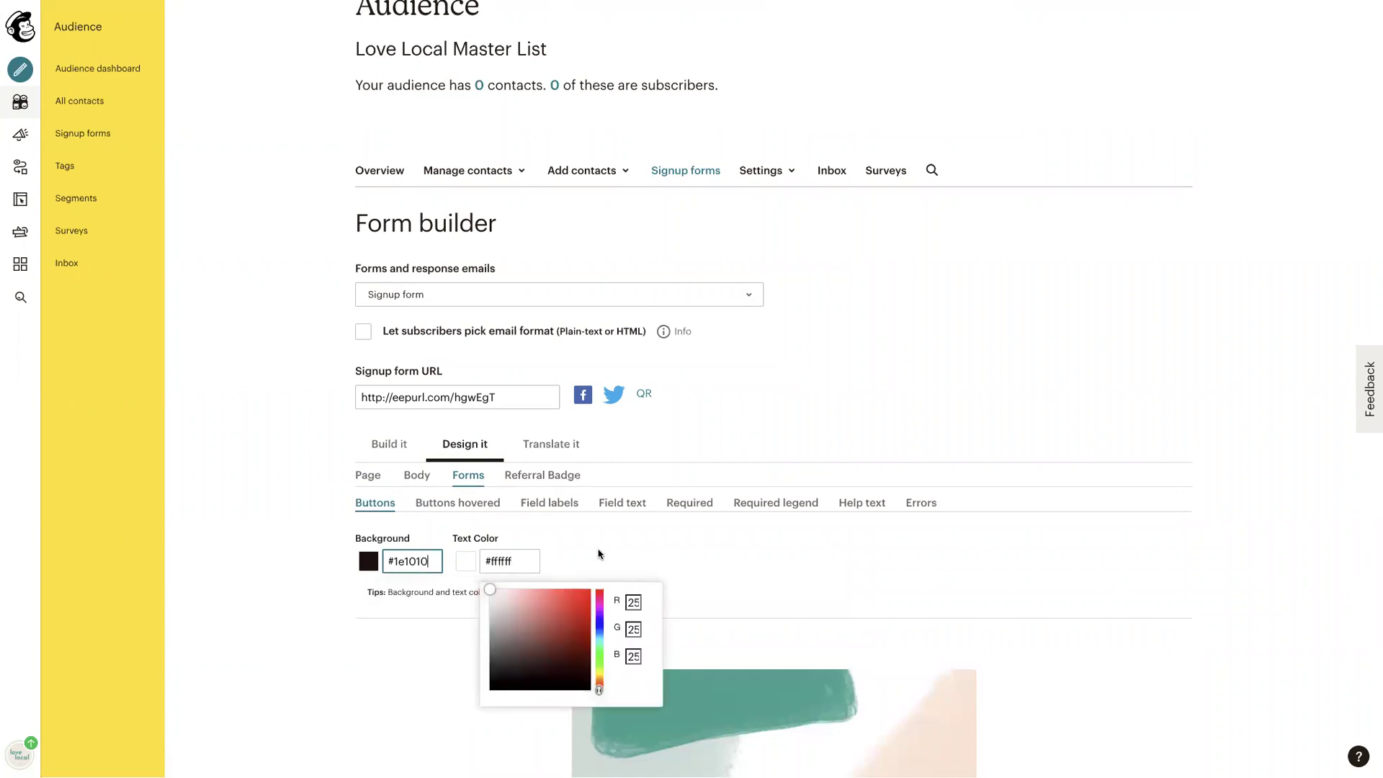
pyautogui.click(599, 555)
pyautogui.scroll(-8, 556, 639)
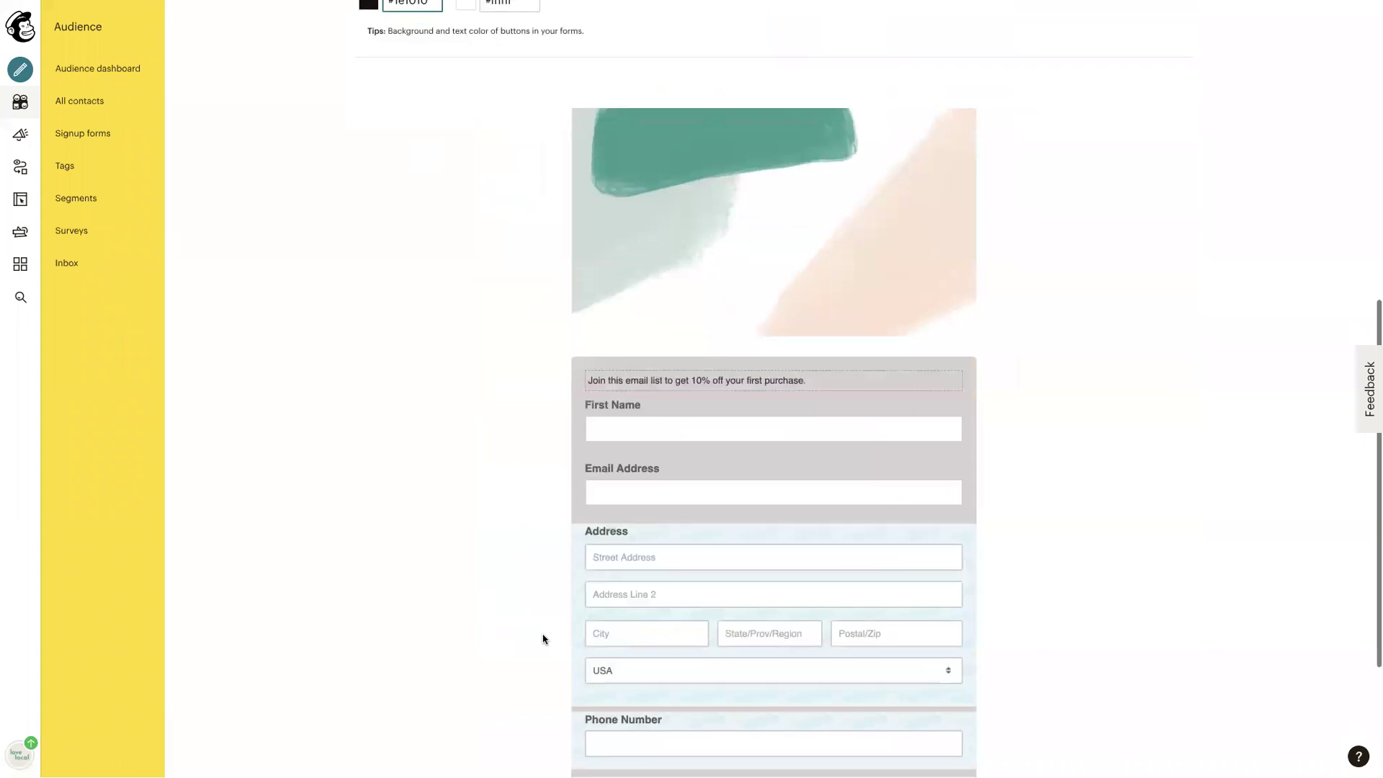
pyautogui.scroll(-2, 544, 639)
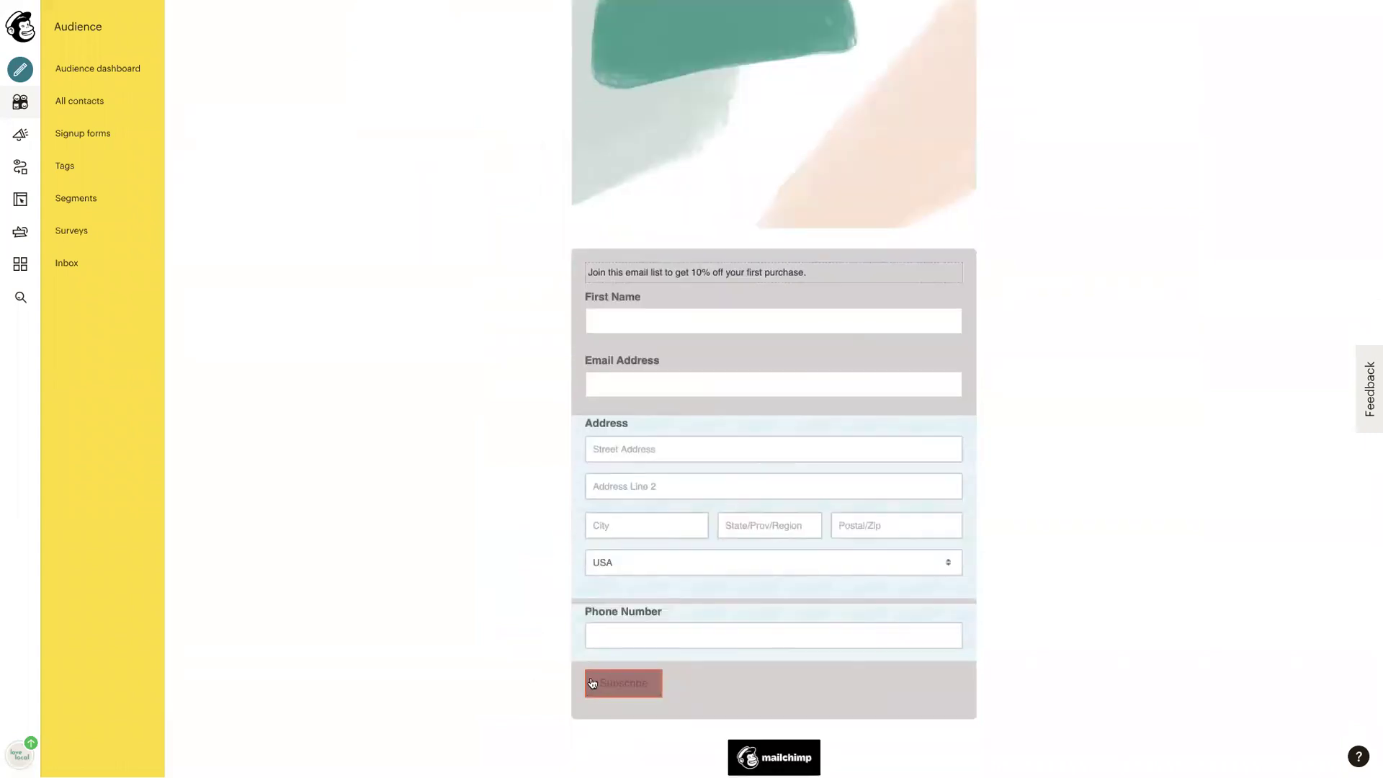
pyautogui.scroll(7, 474, 634)
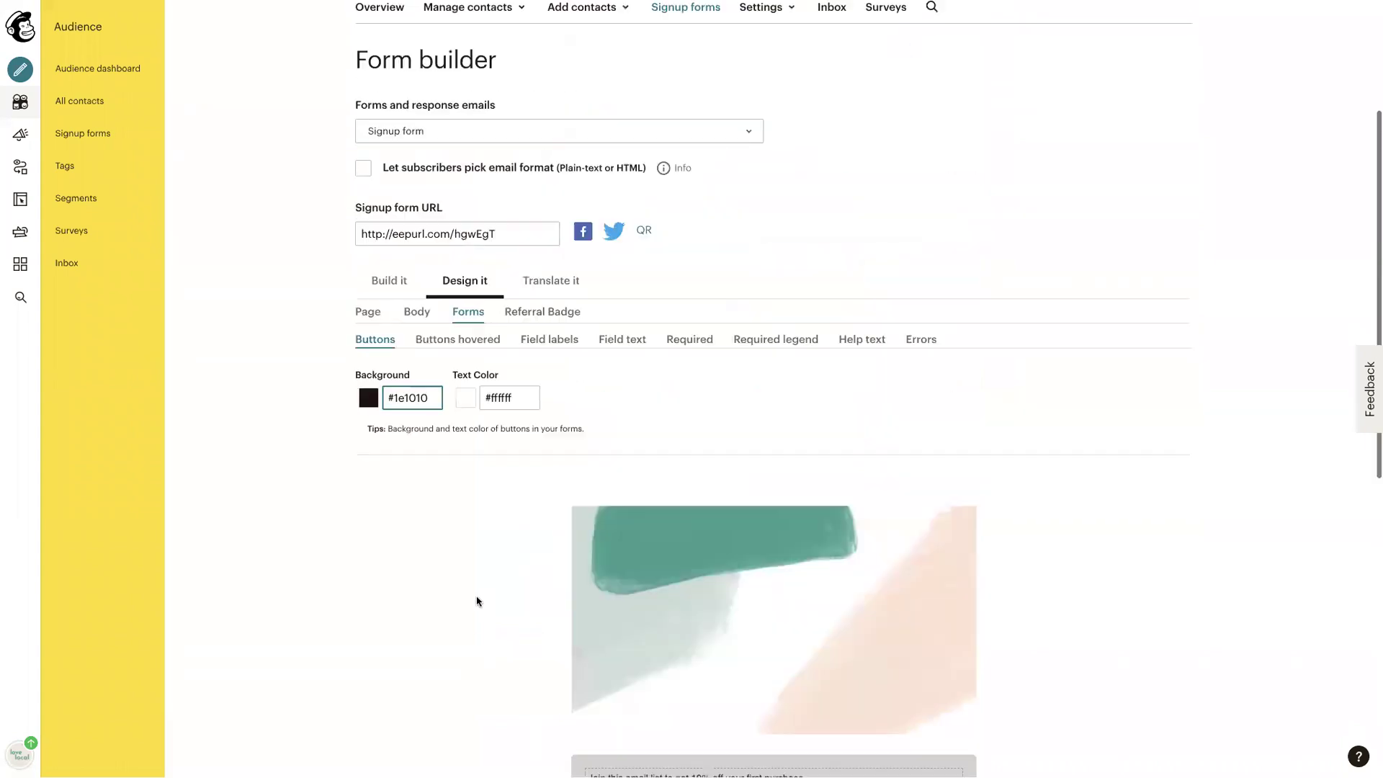
# Step: Look at the hovered-button styling and dismiss its colour choices
pyautogui.click(456, 341)
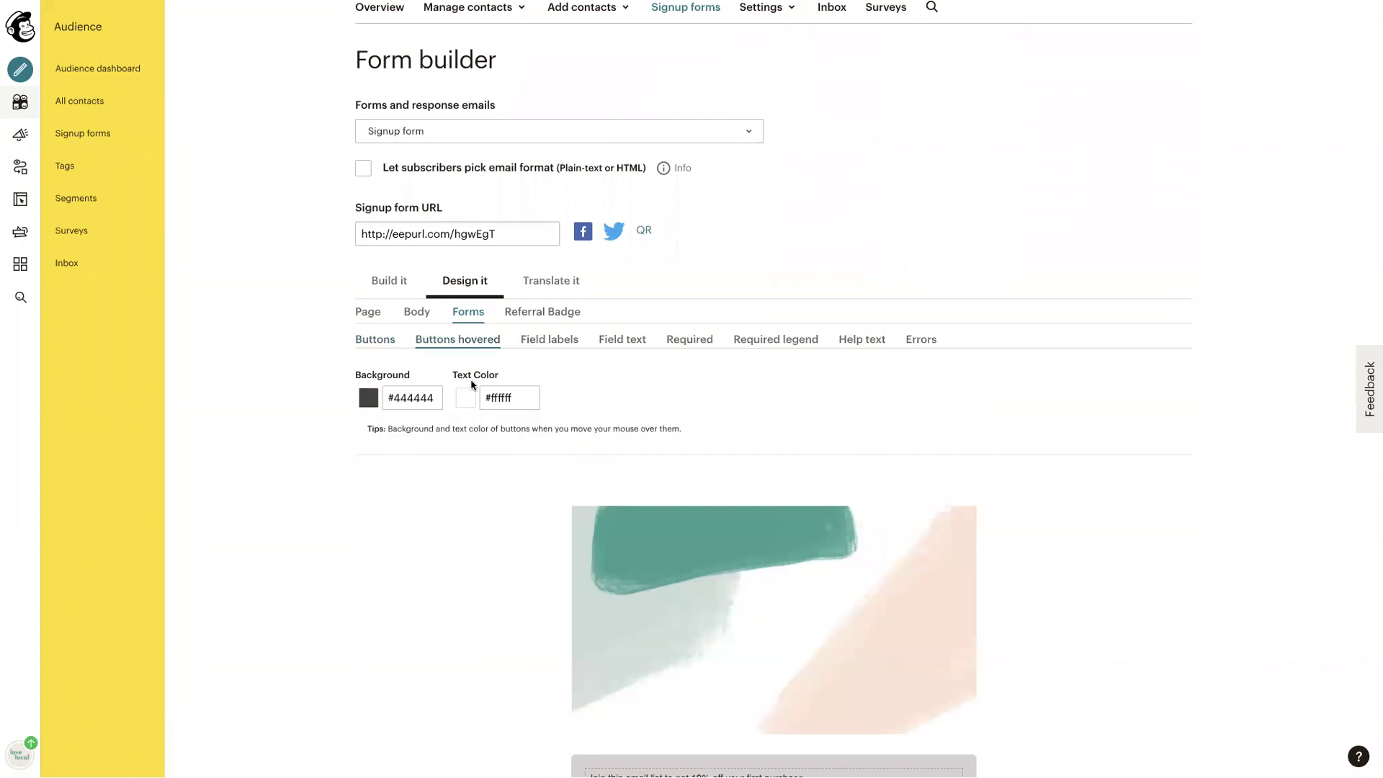
pyautogui.click(387, 346)
pyautogui.click(434, 350)
pyautogui.scroll(-9, 448, 598)
pyautogui.scroll(10, 511, 560)
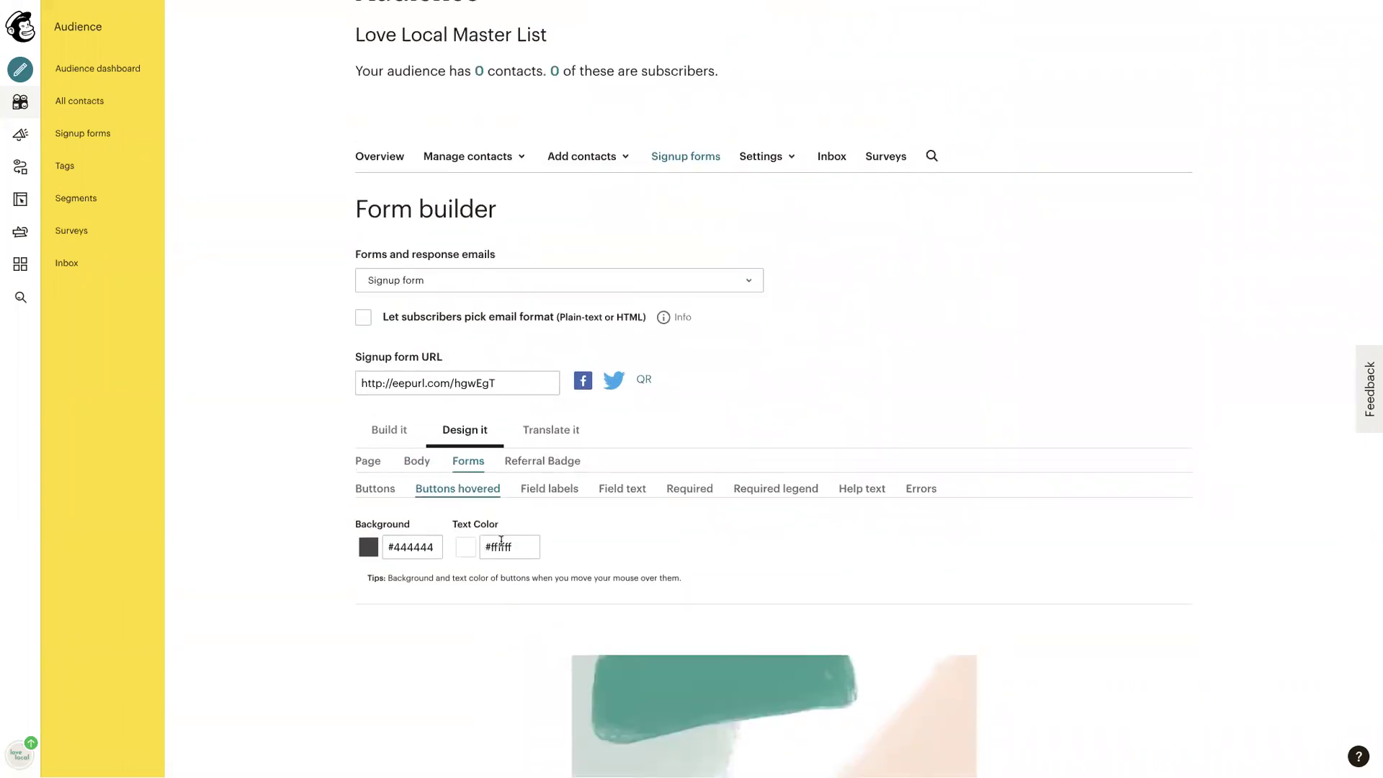
# Step: Style the field labels with Double space line height, Georgia font and 20px size
pyautogui.click(561, 491)
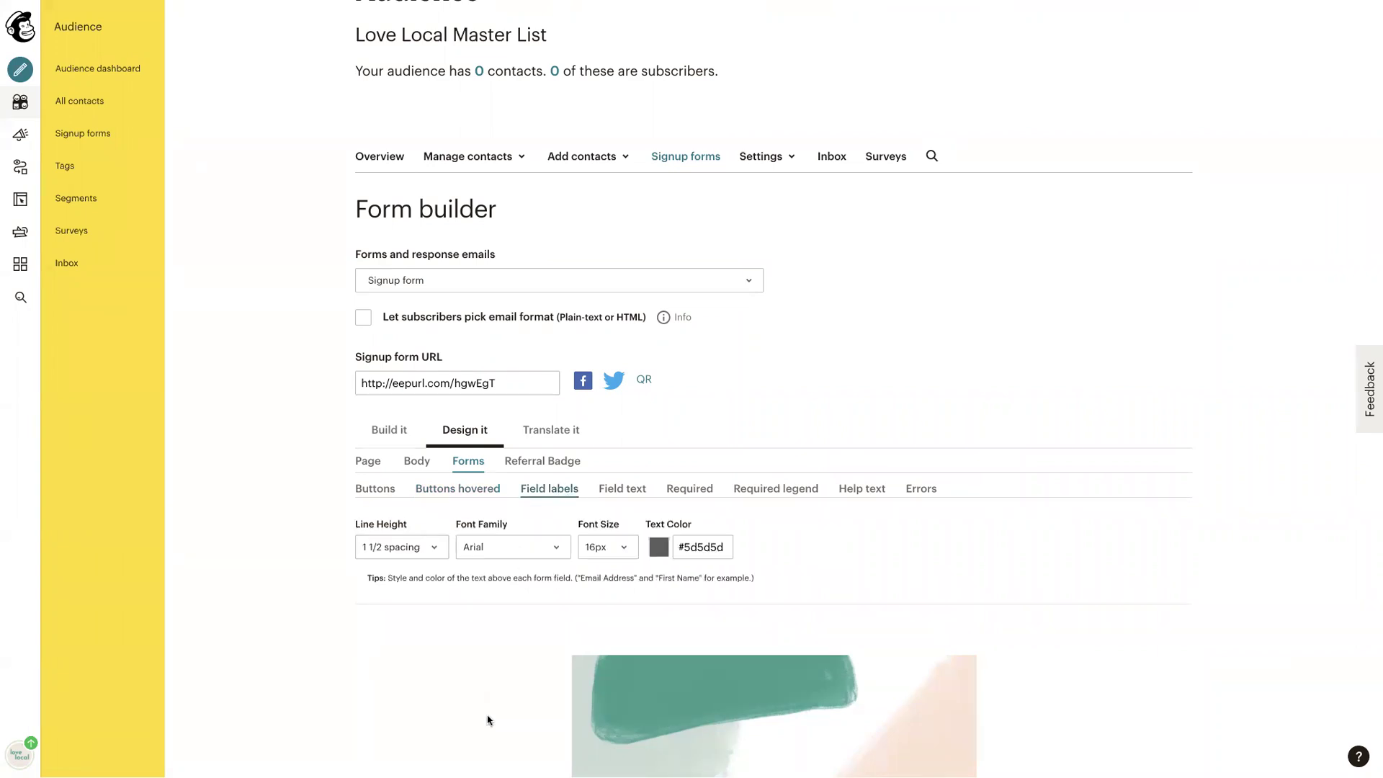
pyautogui.scroll(-5, 488, 720)
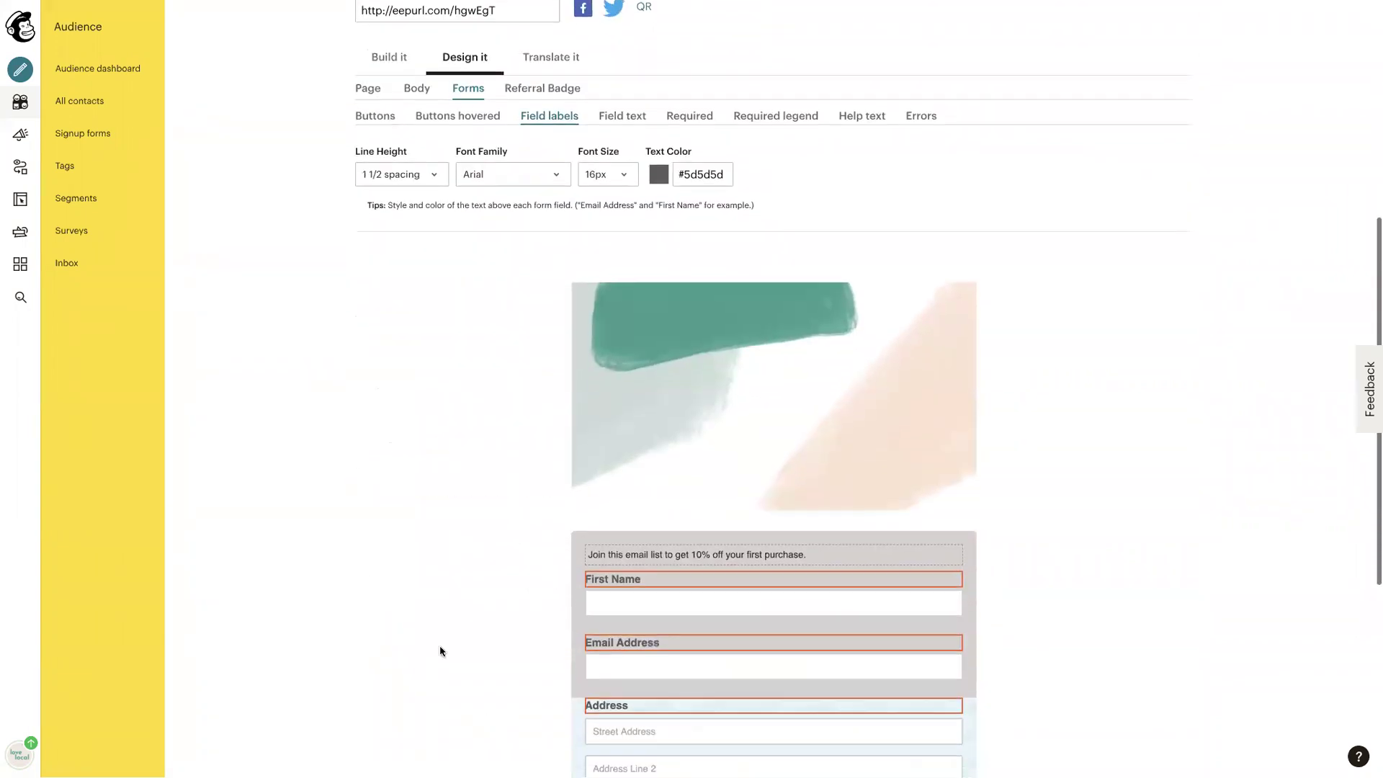
pyautogui.click(388, 174)
pyautogui.click(382, 185)
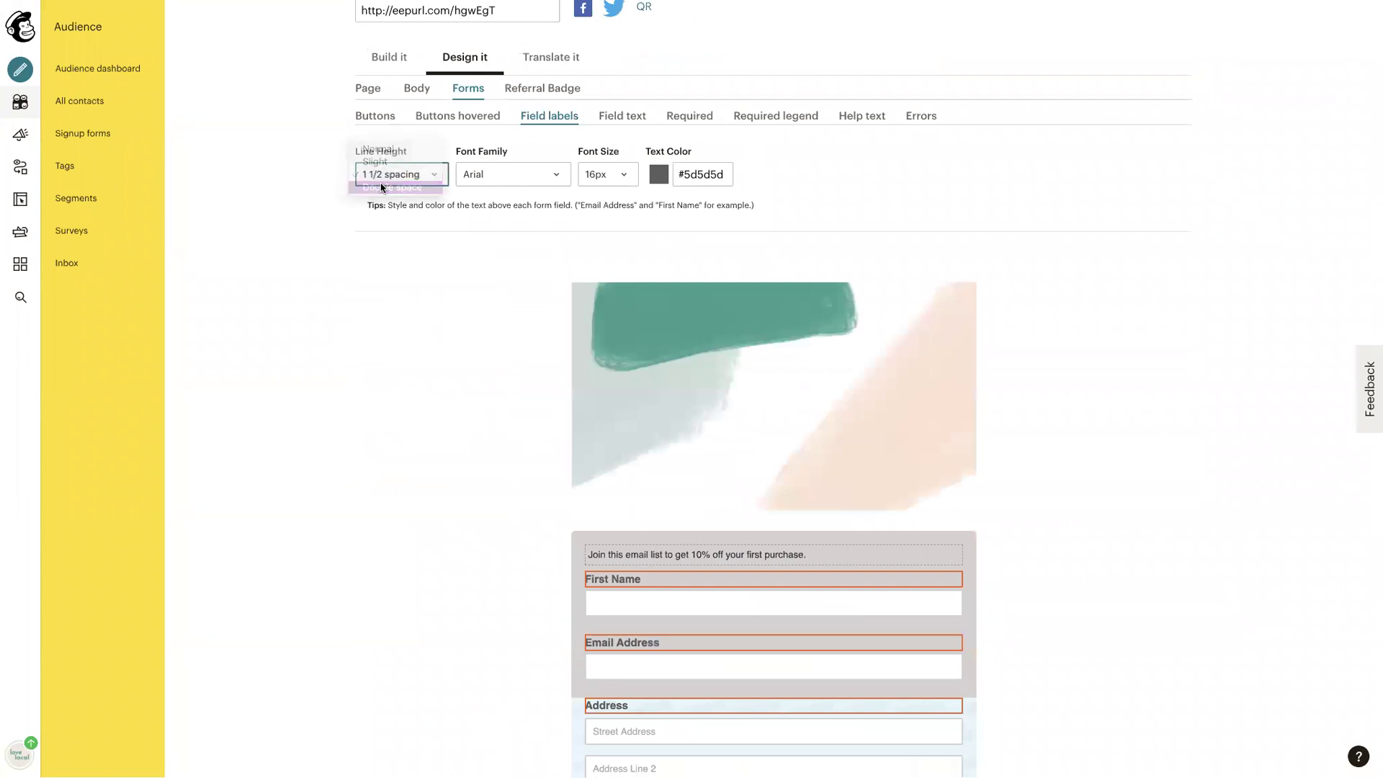
pyautogui.click(383, 176)
pyautogui.click(461, 177)
pyautogui.click(462, 176)
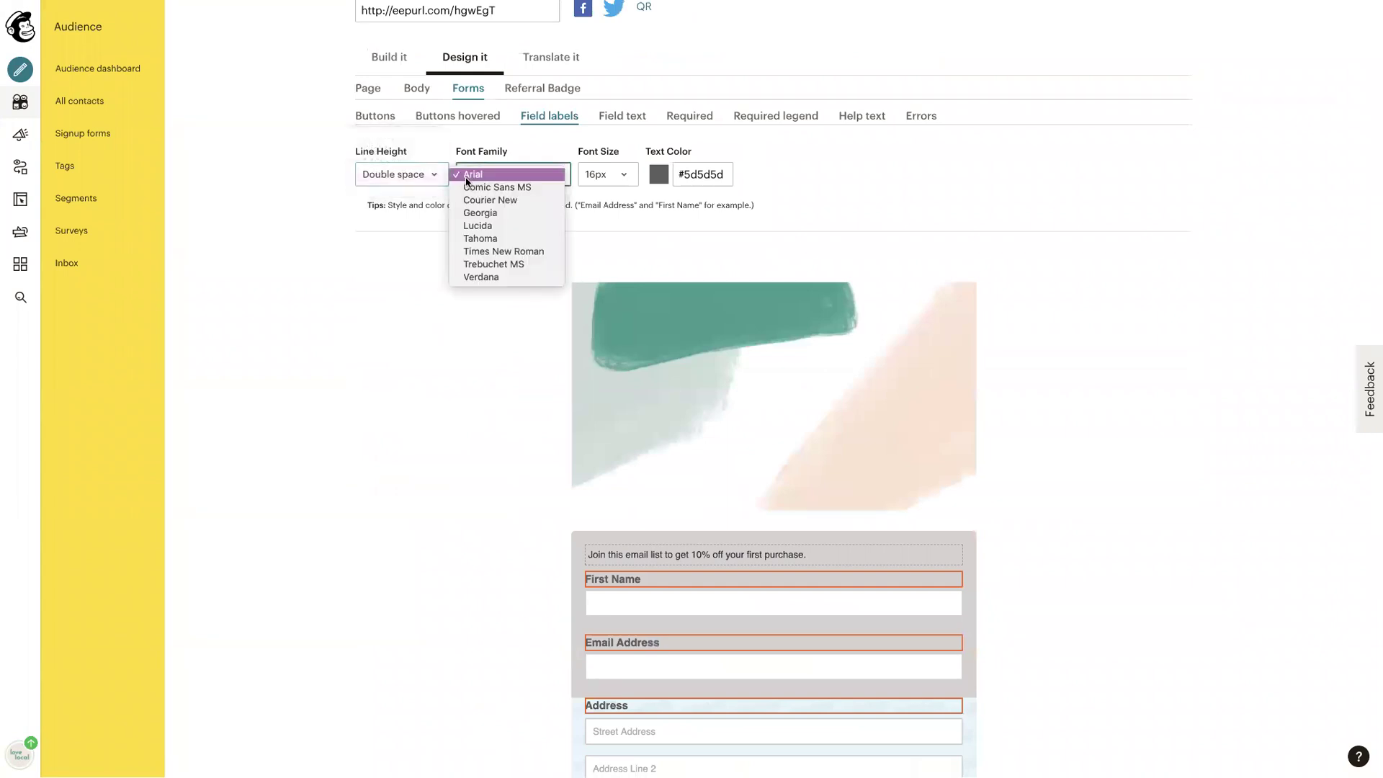
pyautogui.click(490, 216)
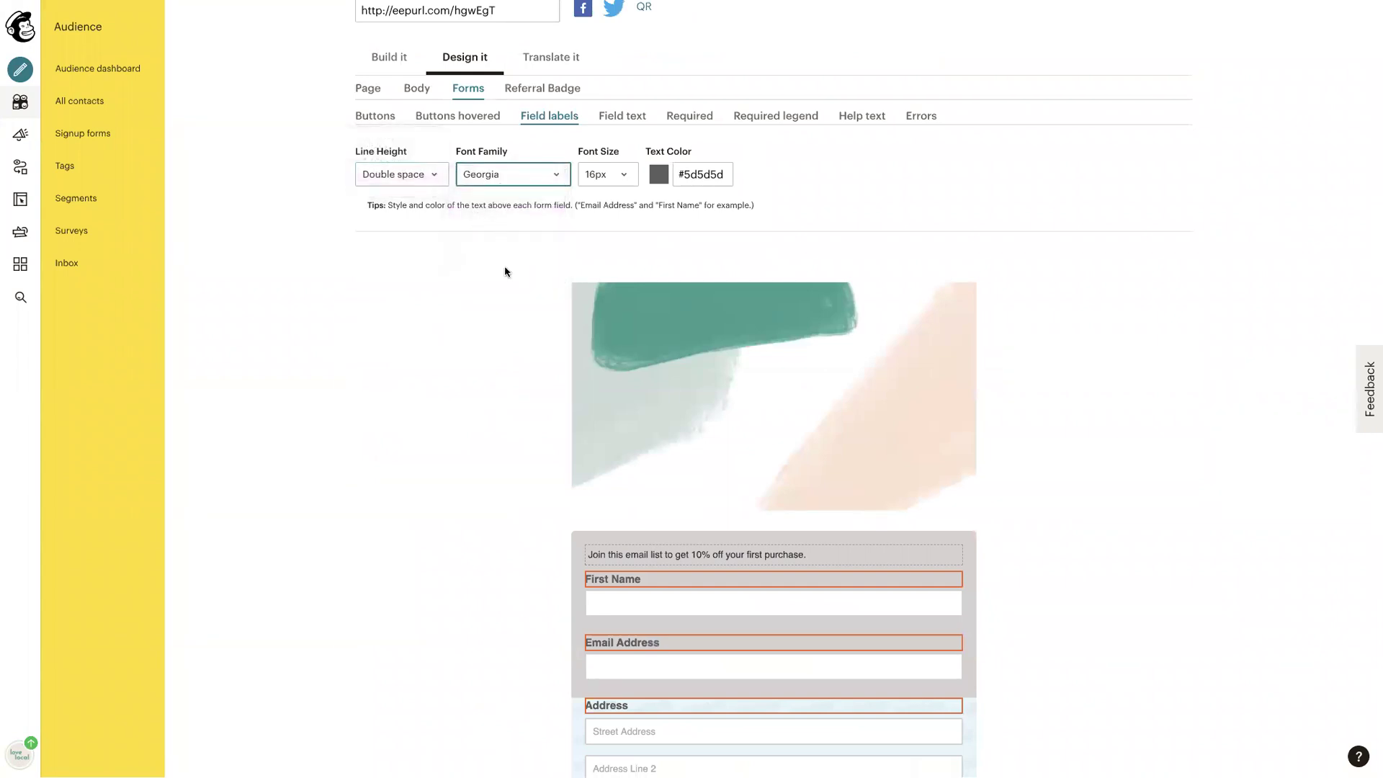
pyautogui.click(605, 184)
pyautogui.click(605, 209)
# Step: Check the #5d5d5d label text colour and test-submit the preview form
pyautogui.click(710, 174)
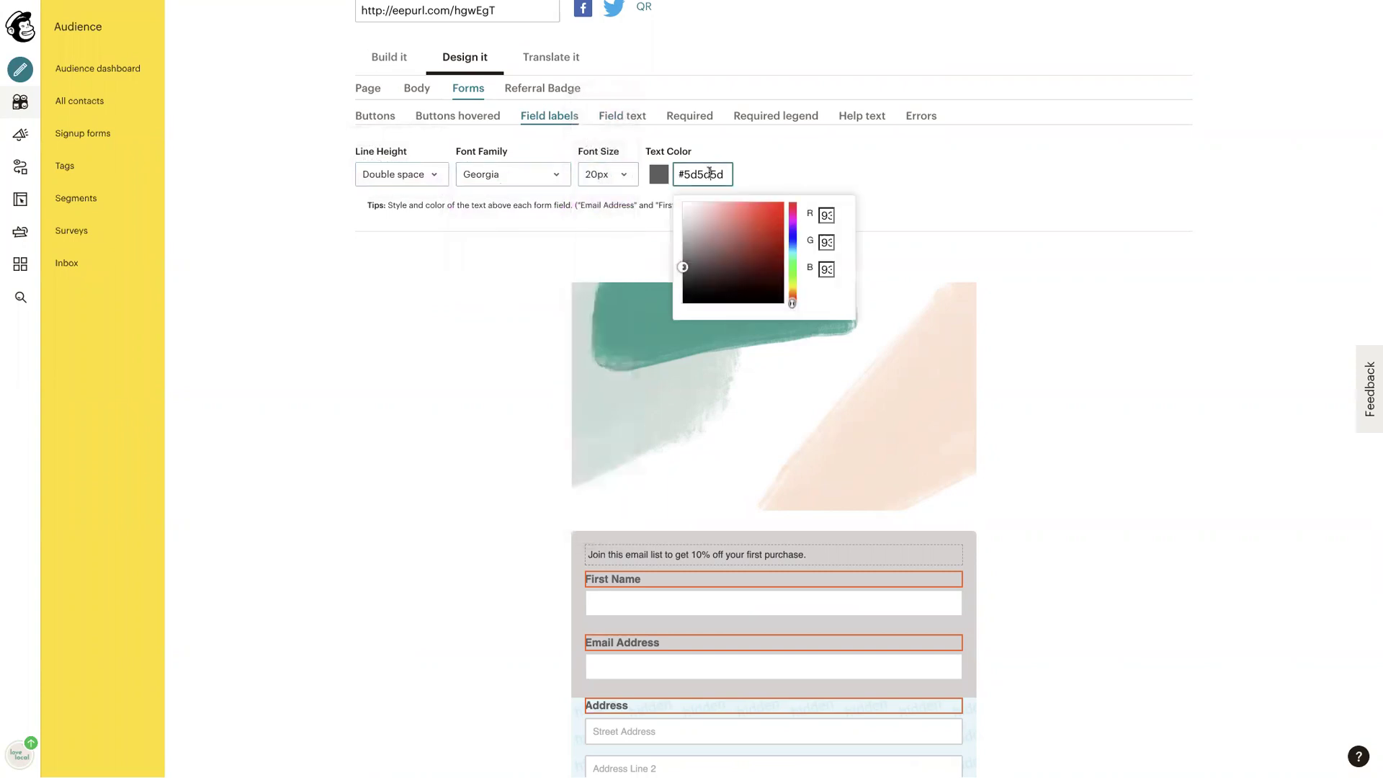
pyautogui.scroll(-4, 531, 490)
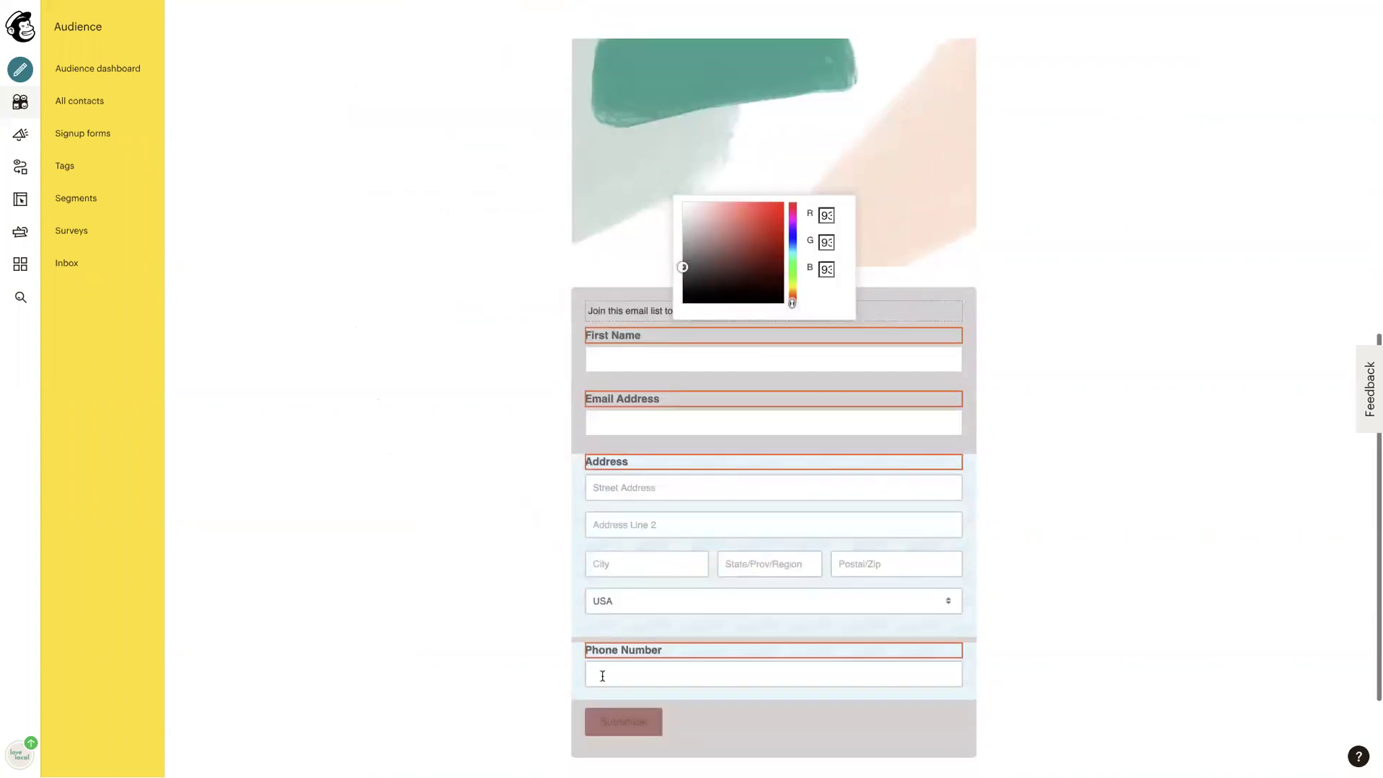
pyautogui.click(616, 711)
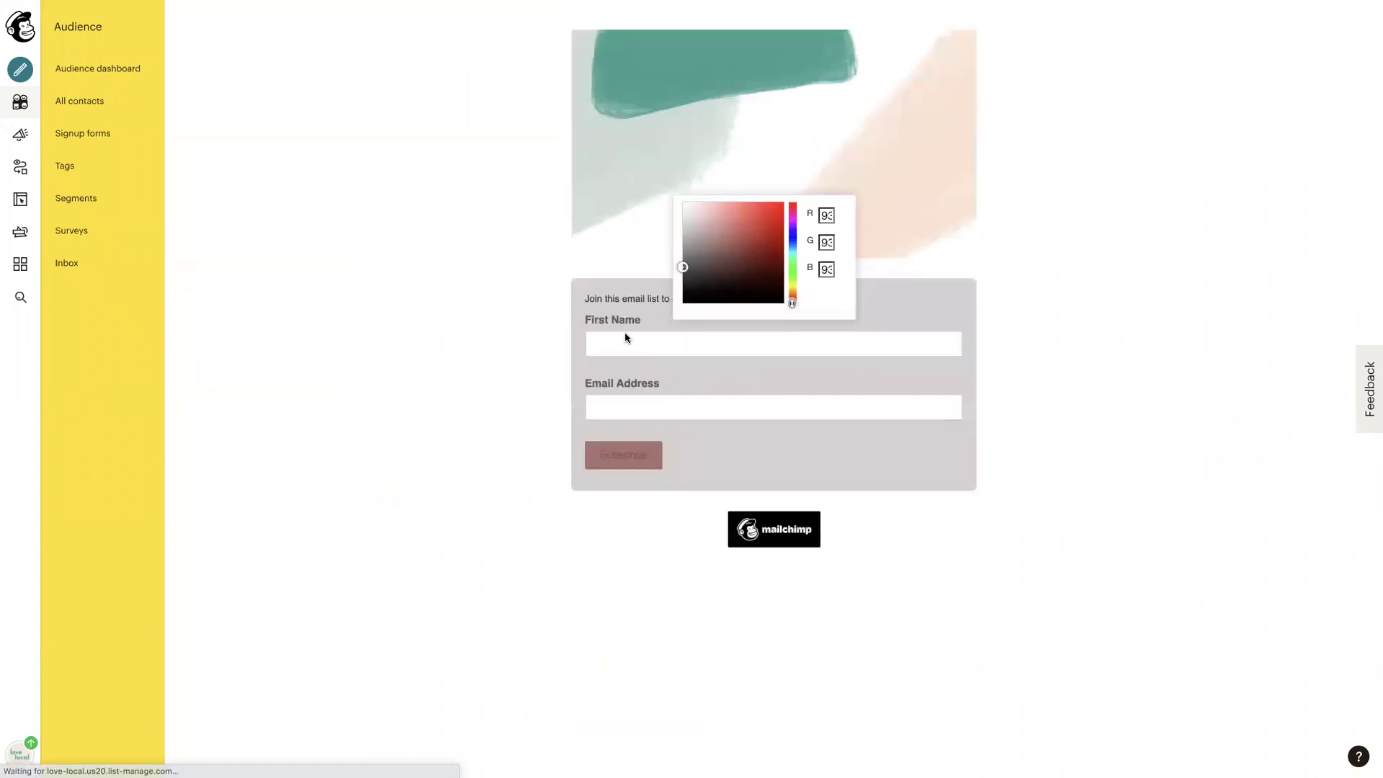
pyautogui.scroll(1, 510, 375)
pyautogui.scroll(3, 513, 360)
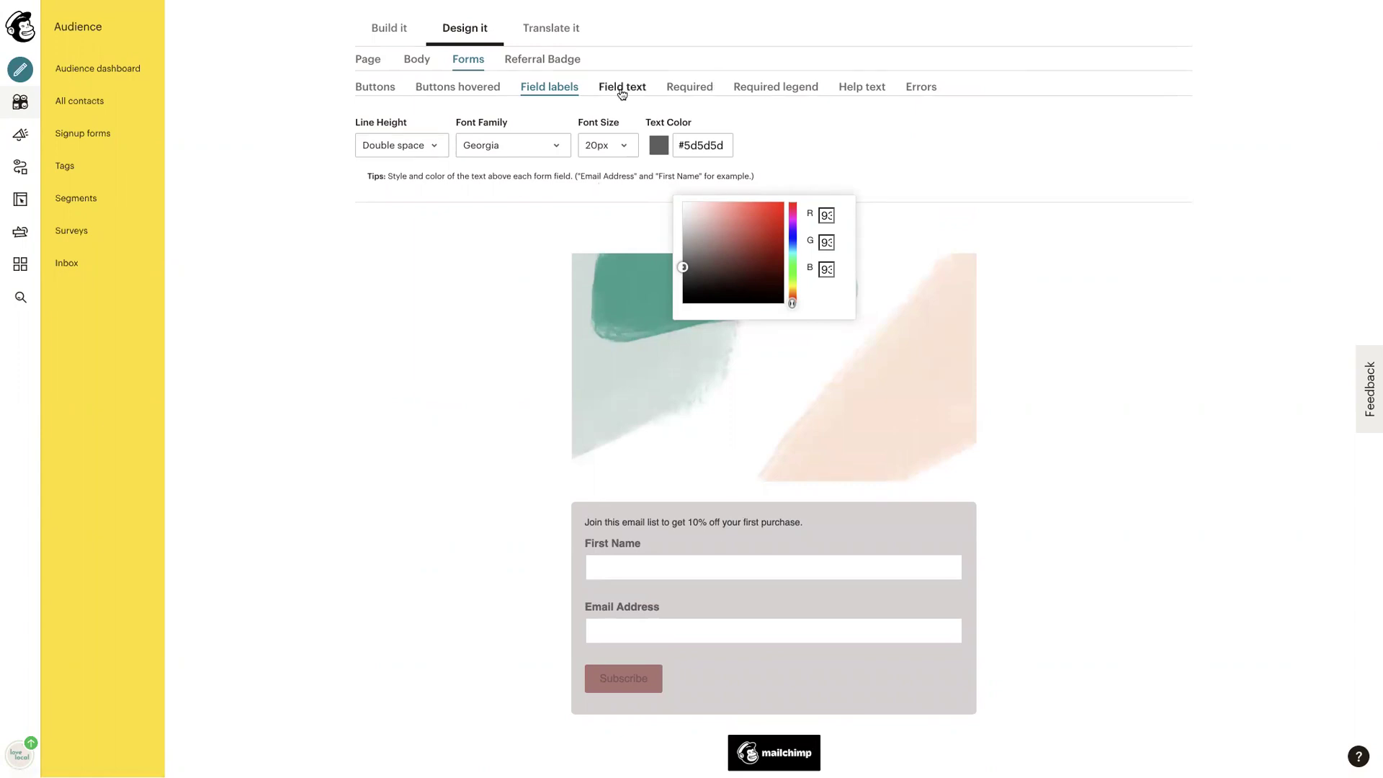
# Step: Show the Required asterisk settings under Field text: hidden, colour #cc6600
pyautogui.click(620, 90)
pyautogui.click(669, 89)
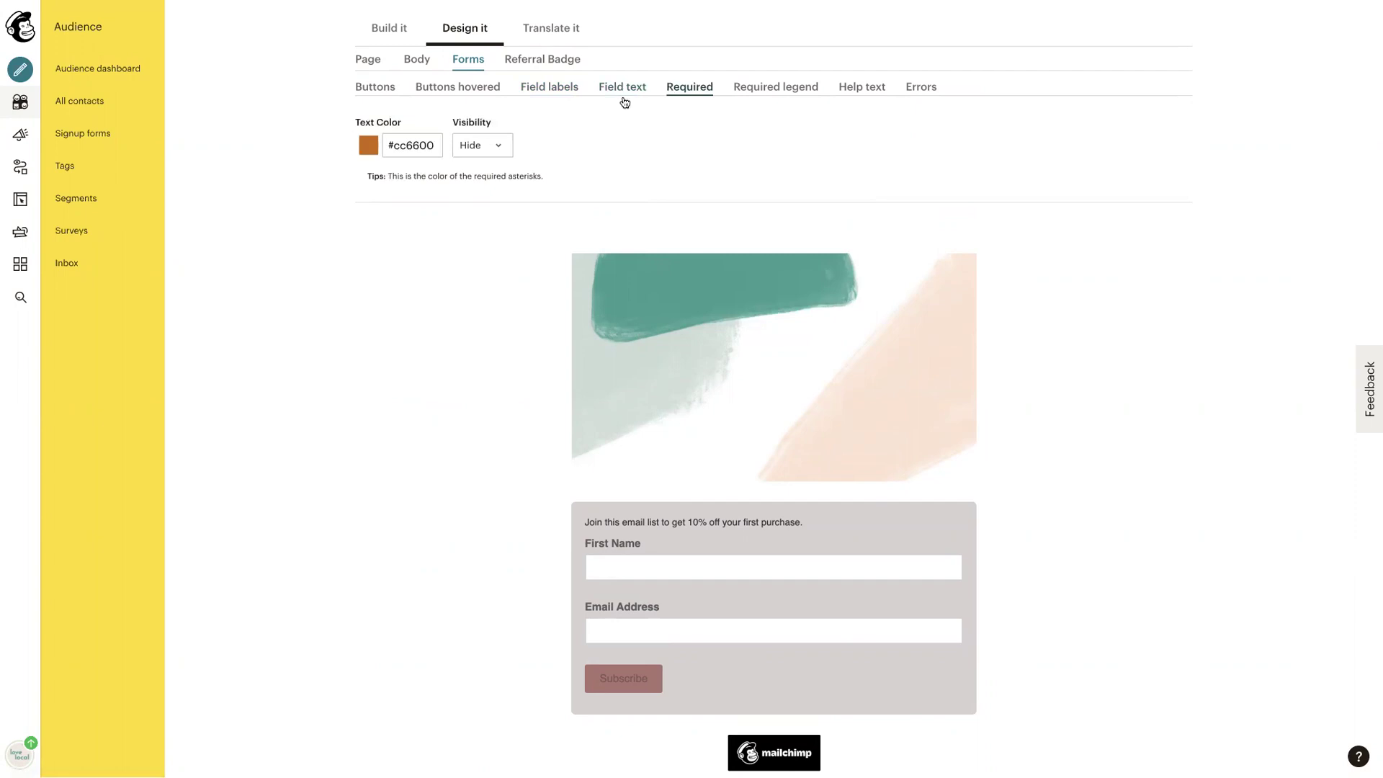
pyautogui.scroll(2, 488, 281)
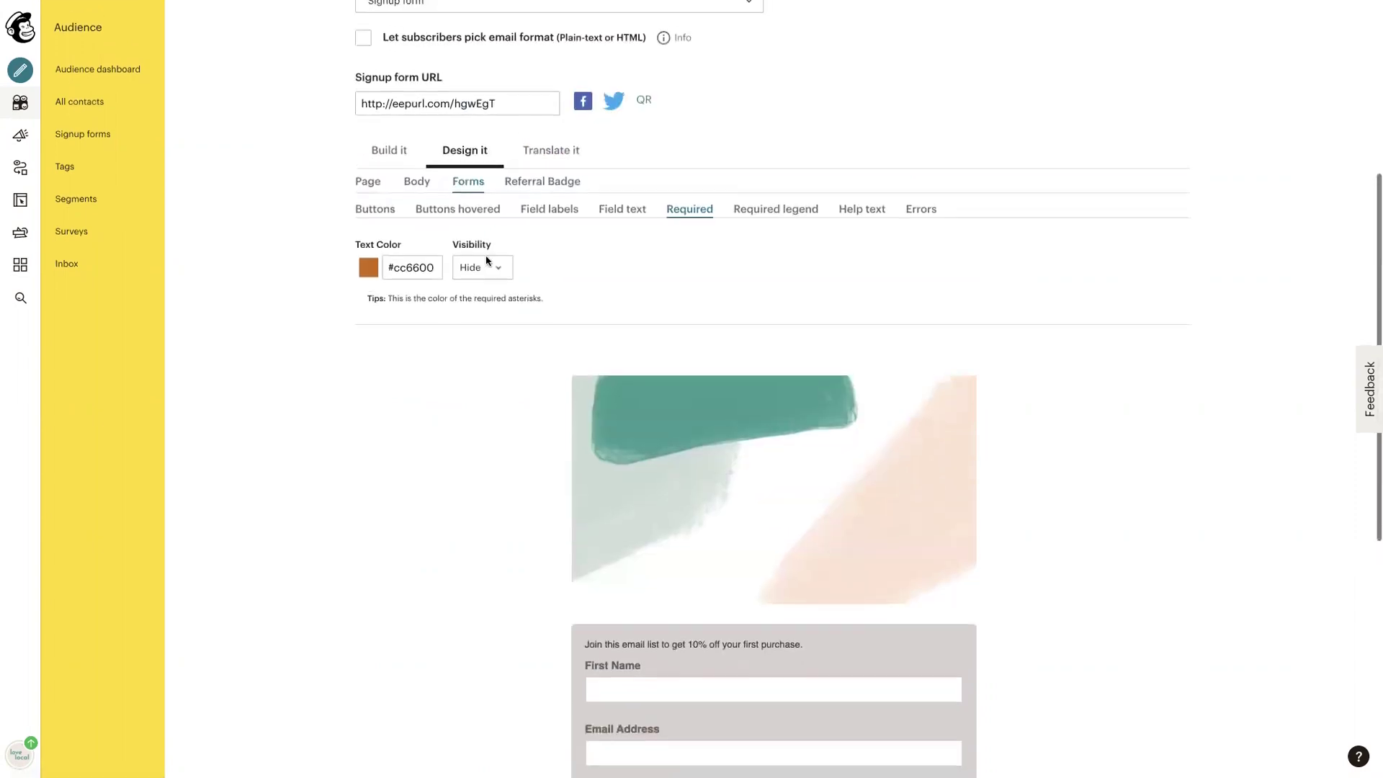
# Step: Select the form's link, then try entering a name in the preview's First Name field
pyautogui.click(504, 106)
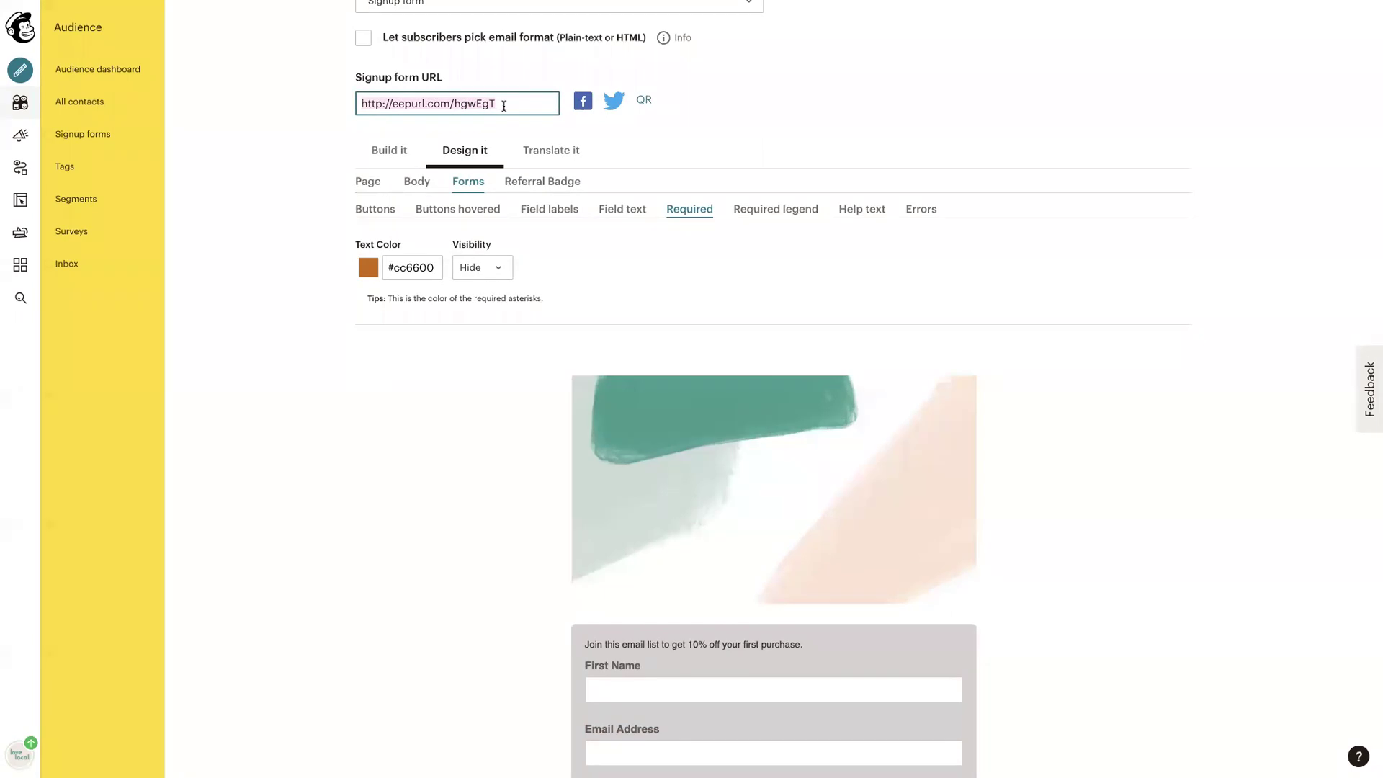
pyautogui.scroll(-3, 609, 332)
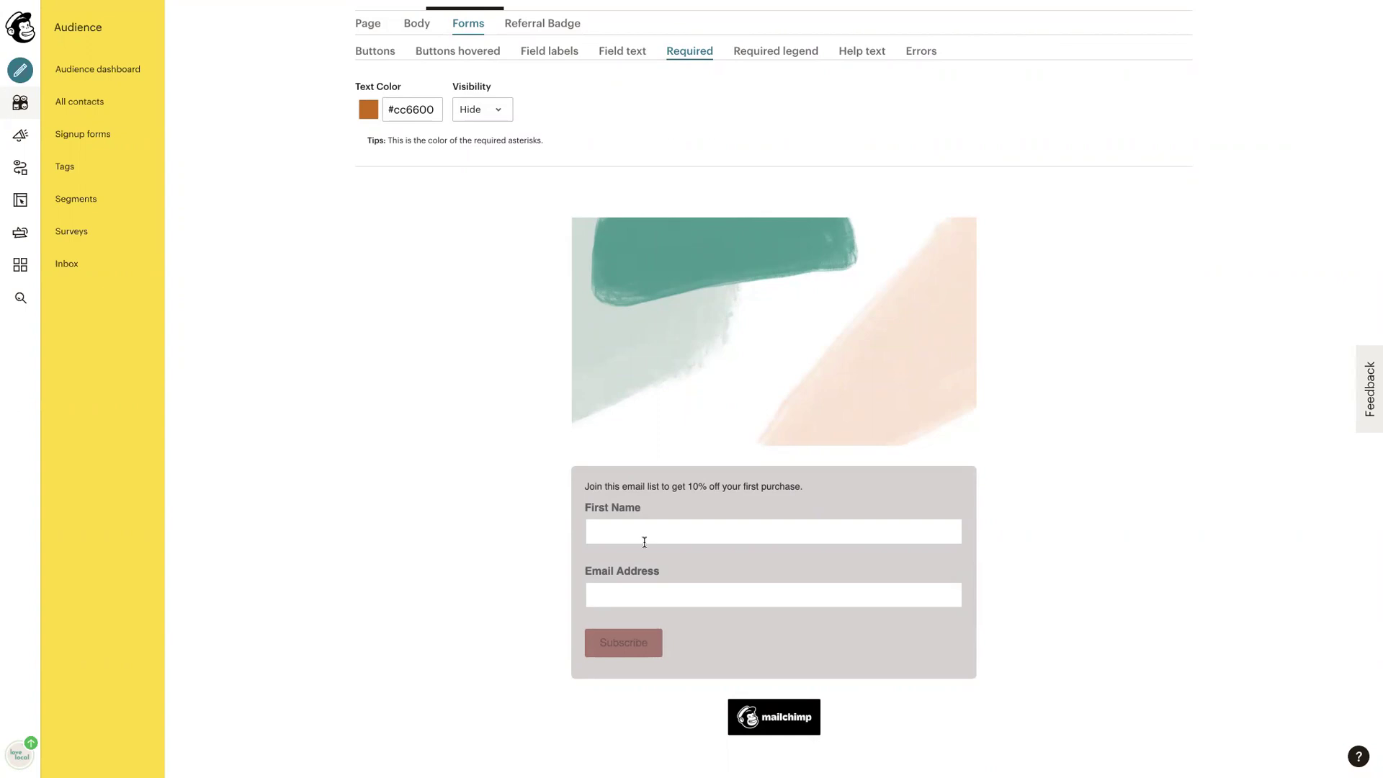
pyautogui.click(644, 542)
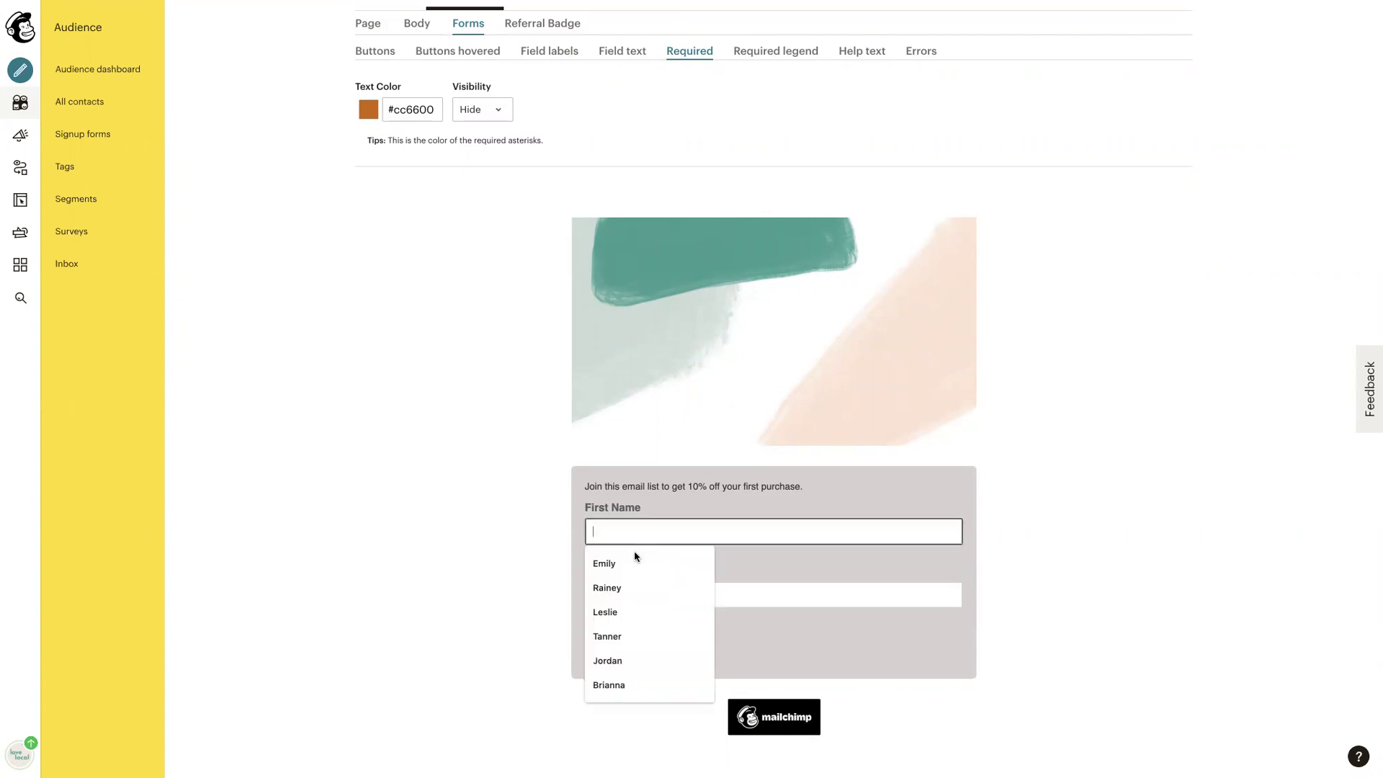
pyautogui.click(528, 624)
pyautogui.scroll(2, 653, 536)
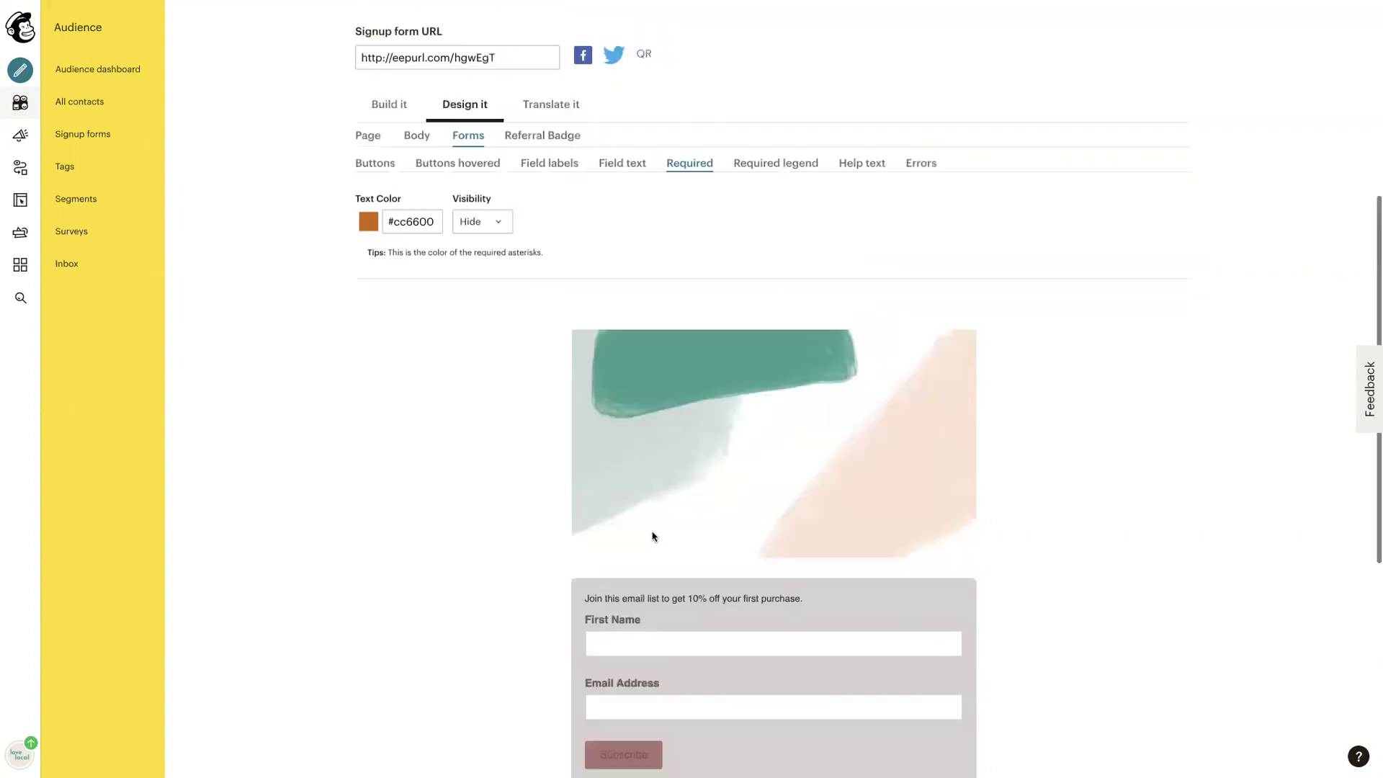
pyautogui.scroll(3, 485, 482)
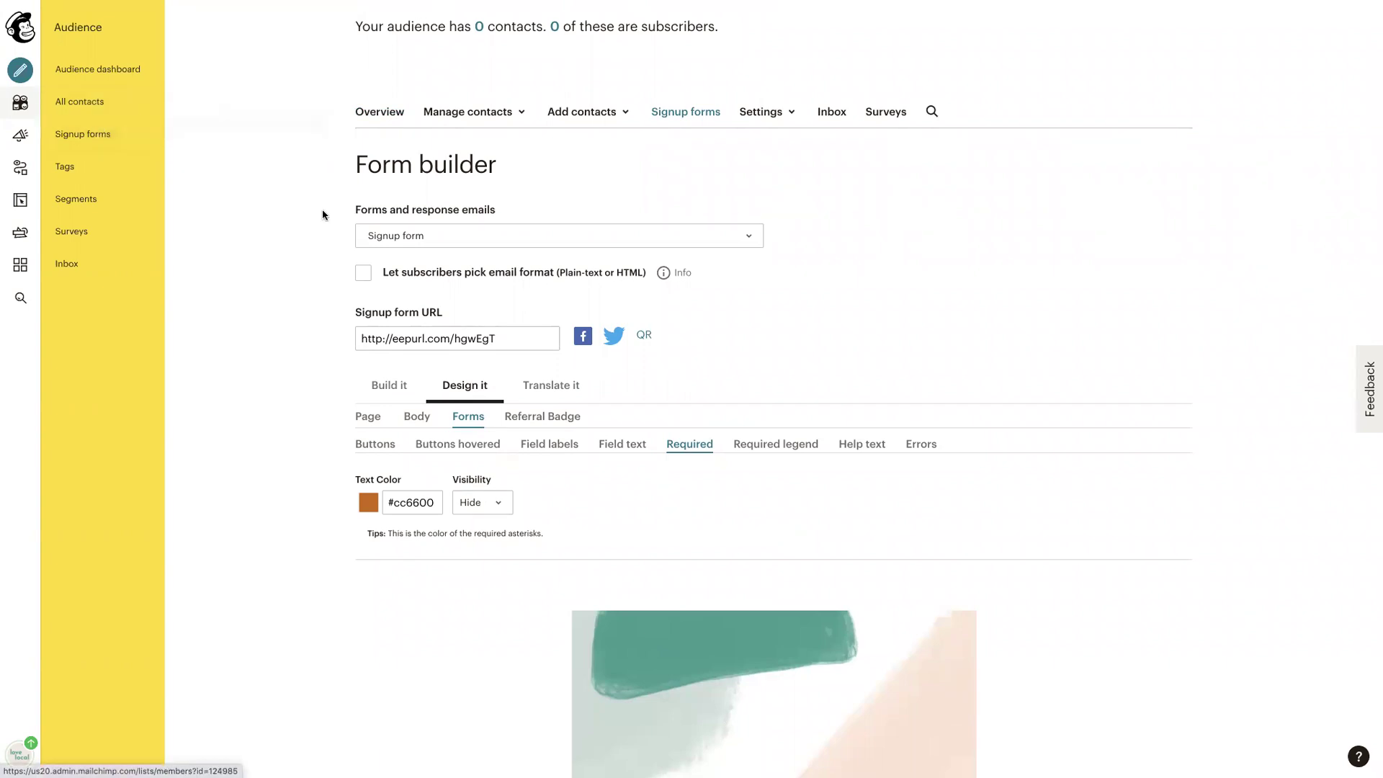
pyautogui.click(410, 235)
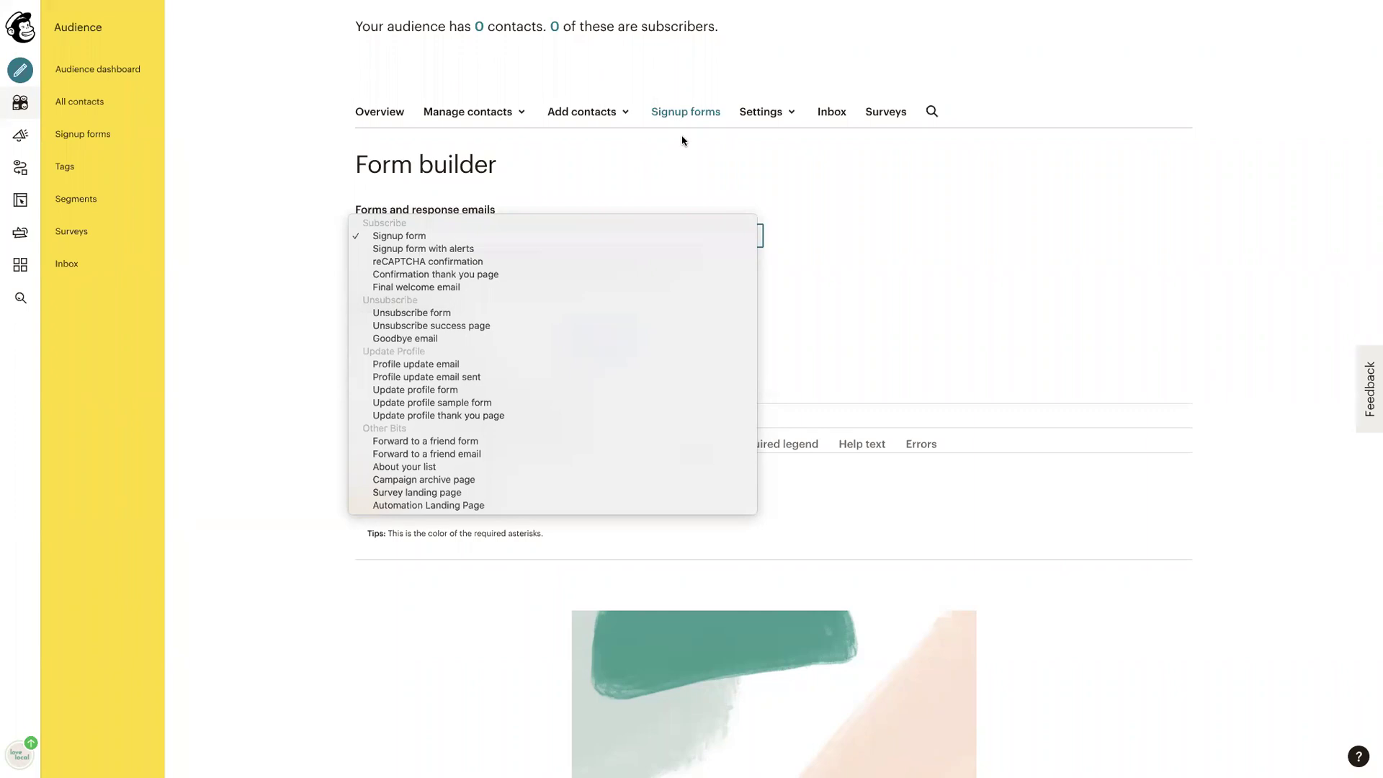
pyautogui.click(676, 158)
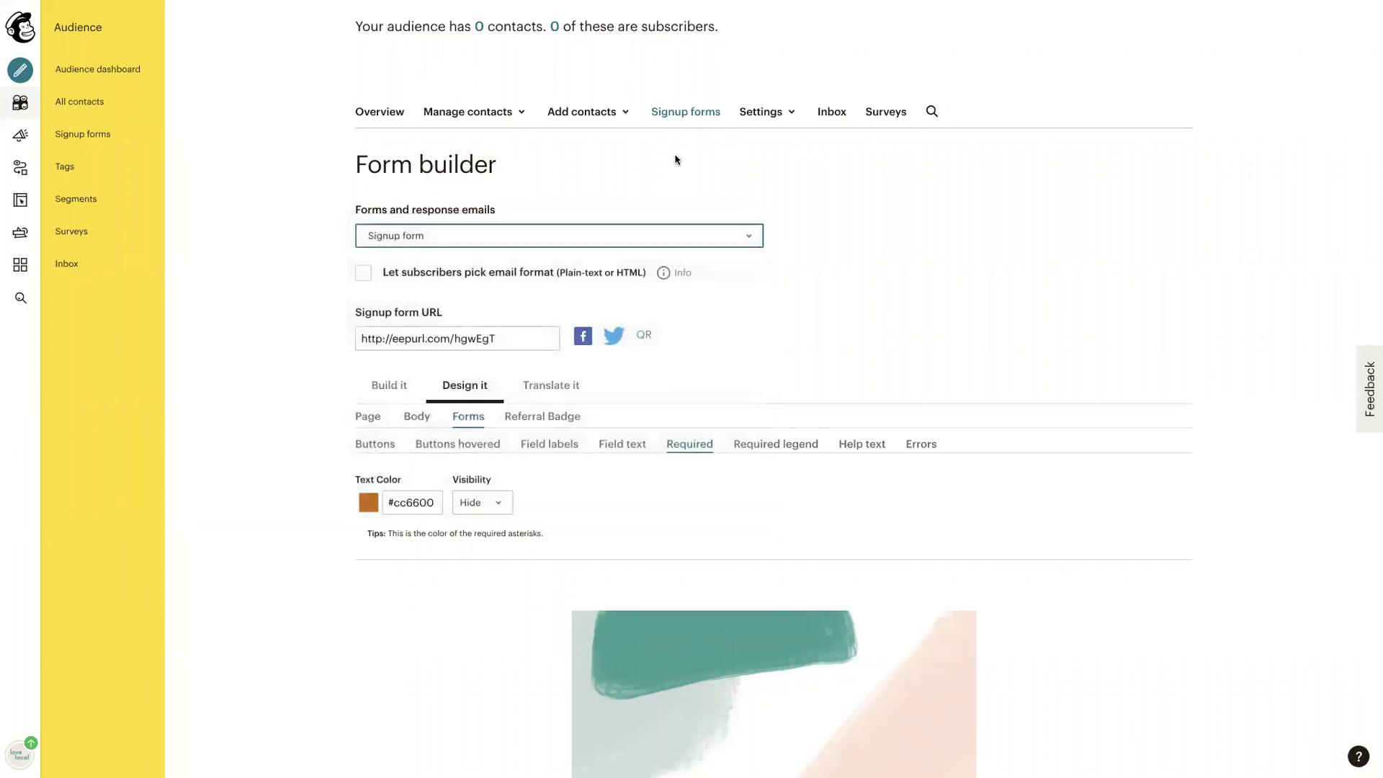